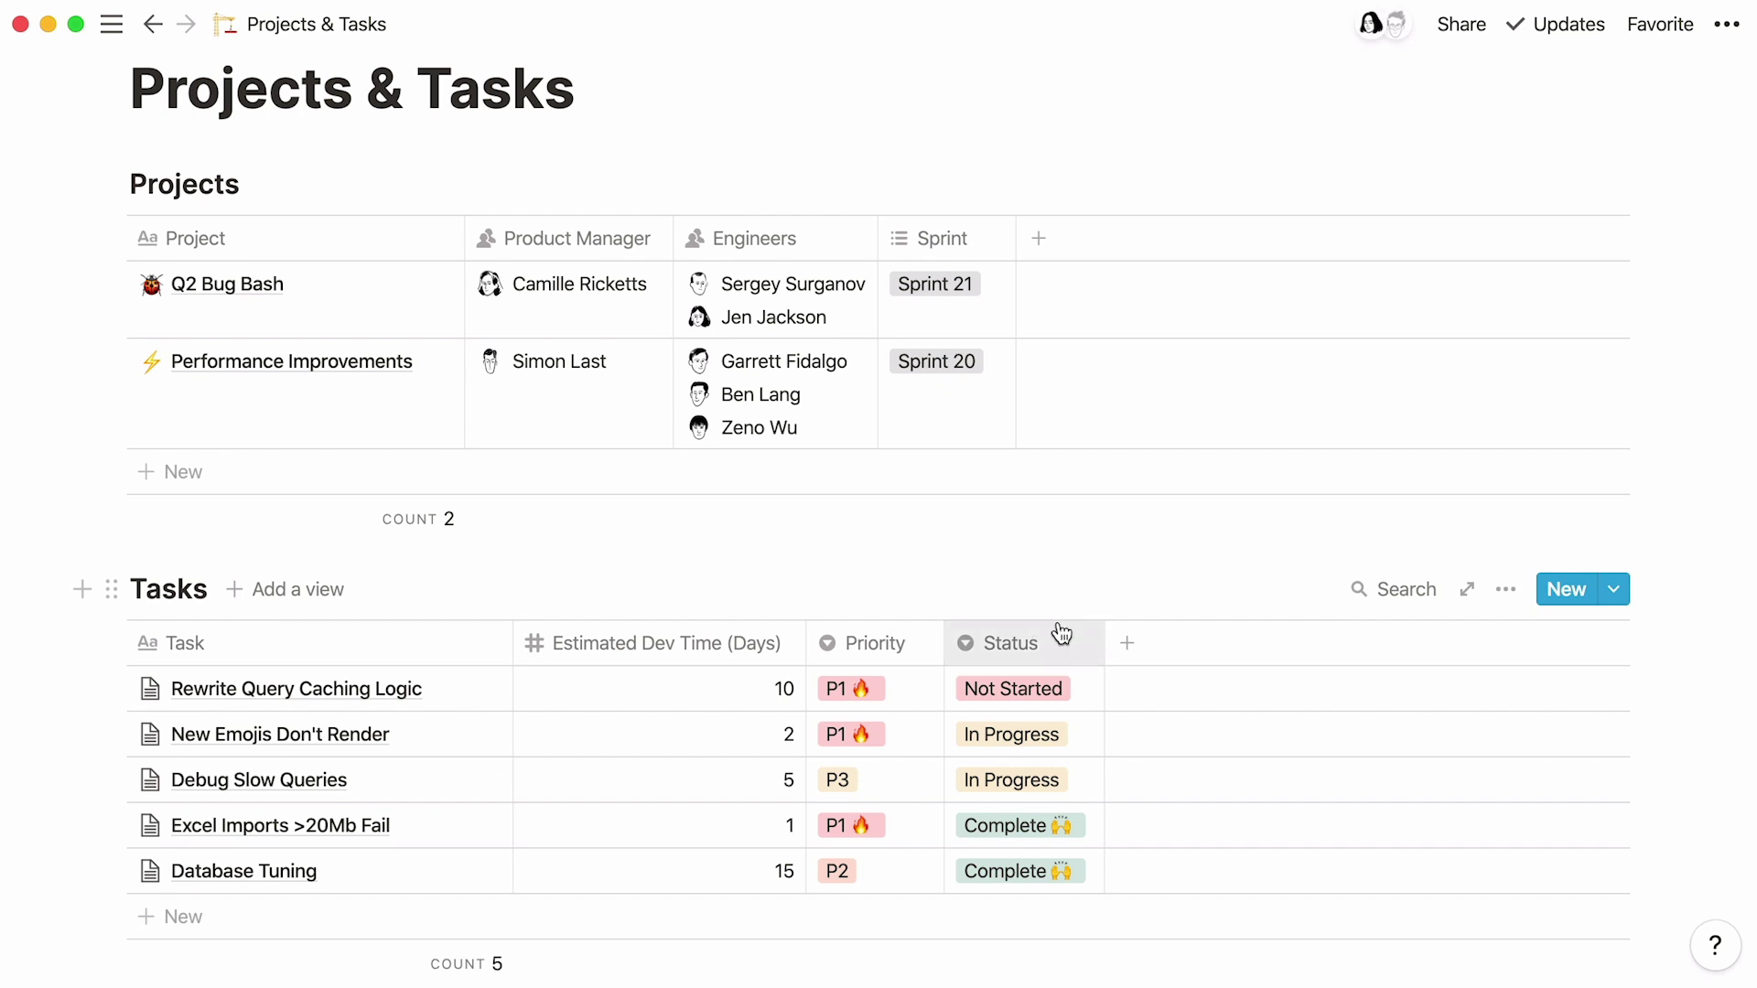
Step: Add a 'Projects' relation property to the Tasks table, linked to the Projects database
click(1127, 649)
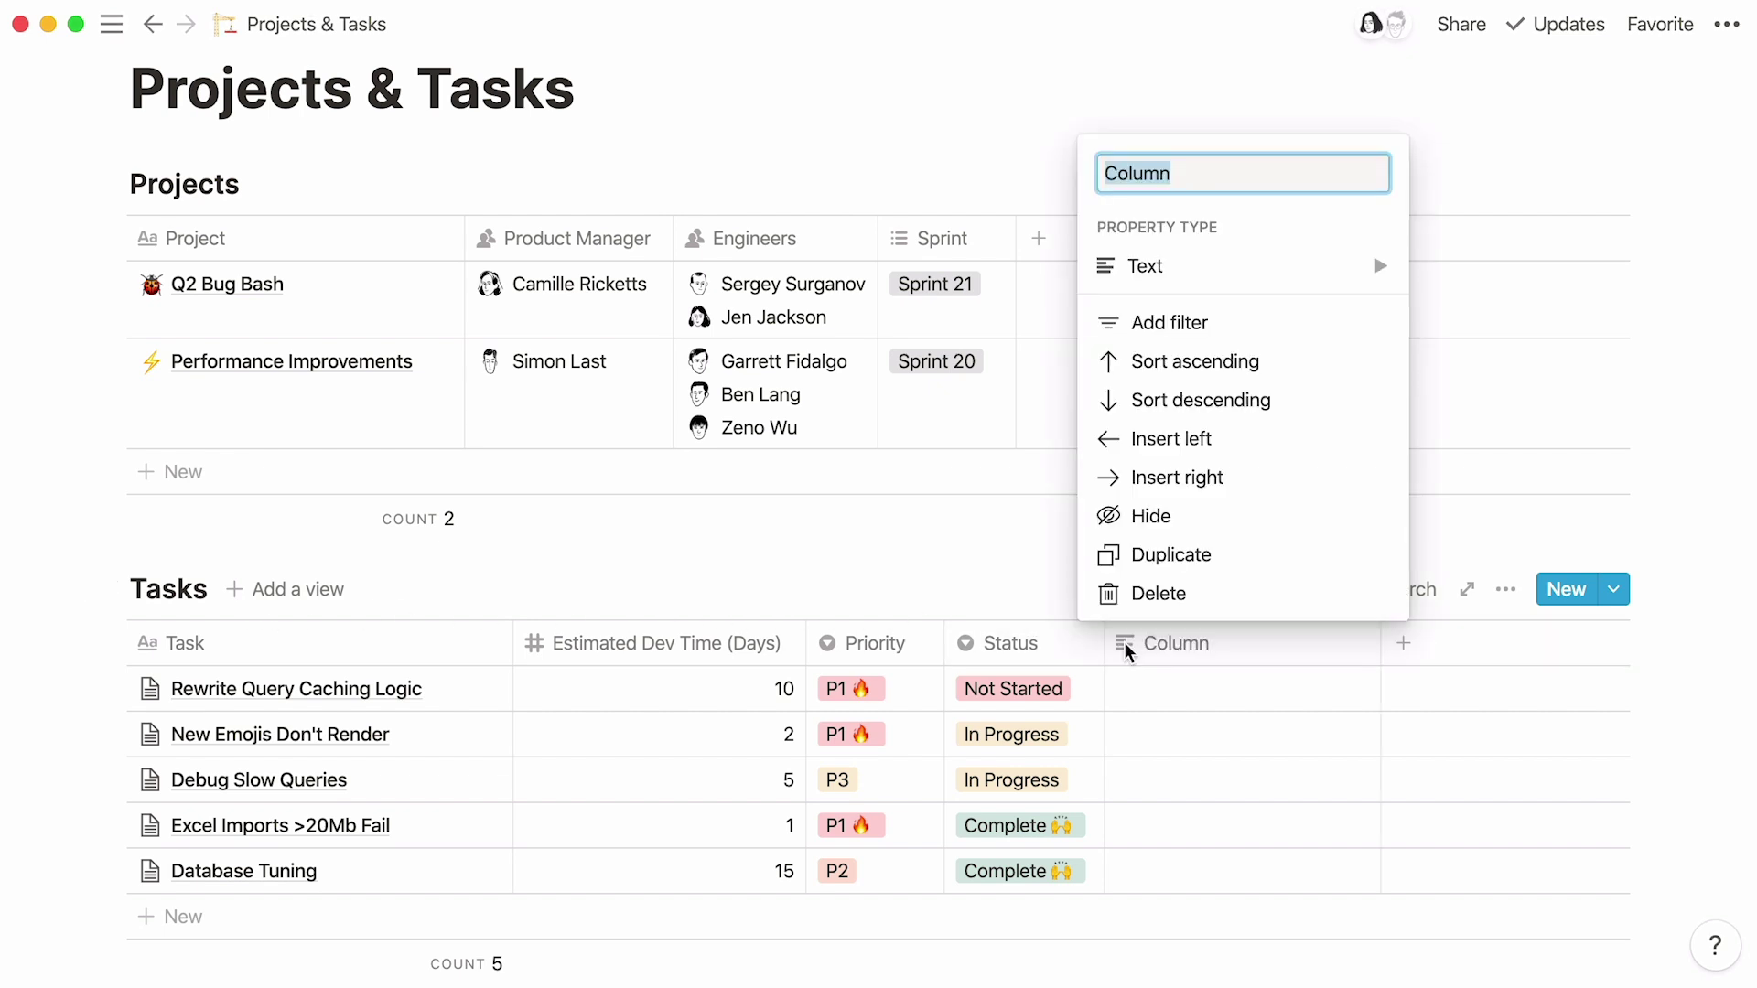
text(Projects)
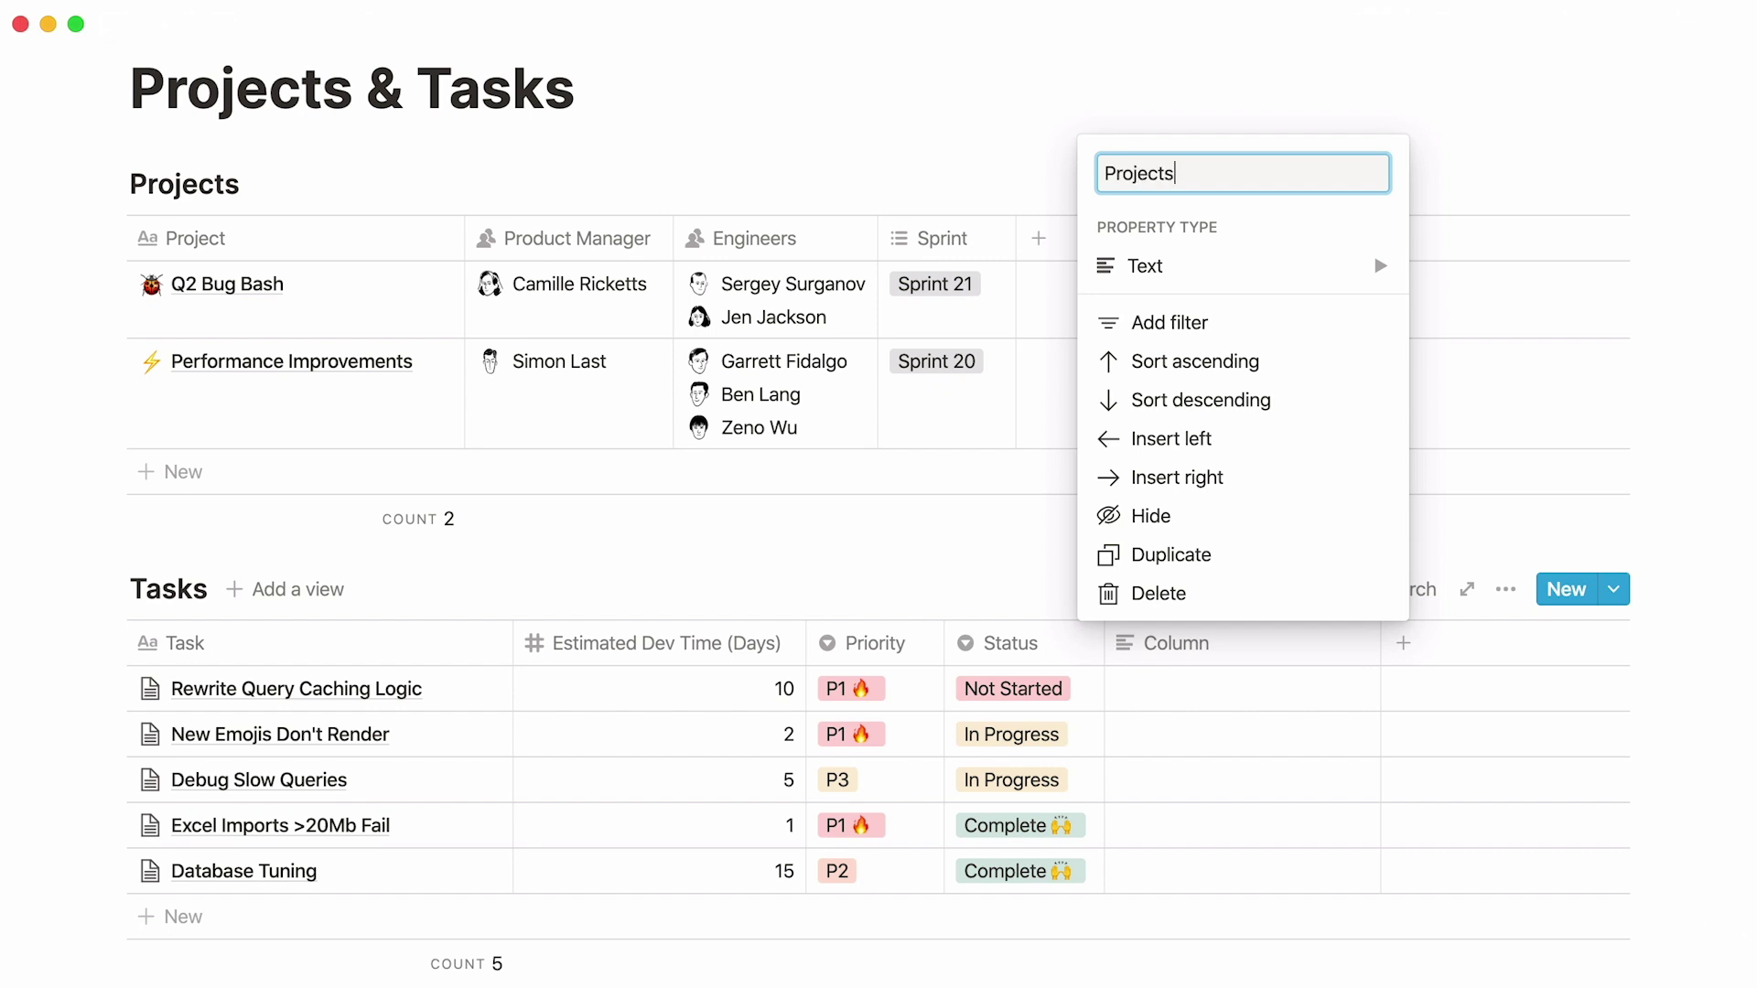
mouse_move(1296, 271)
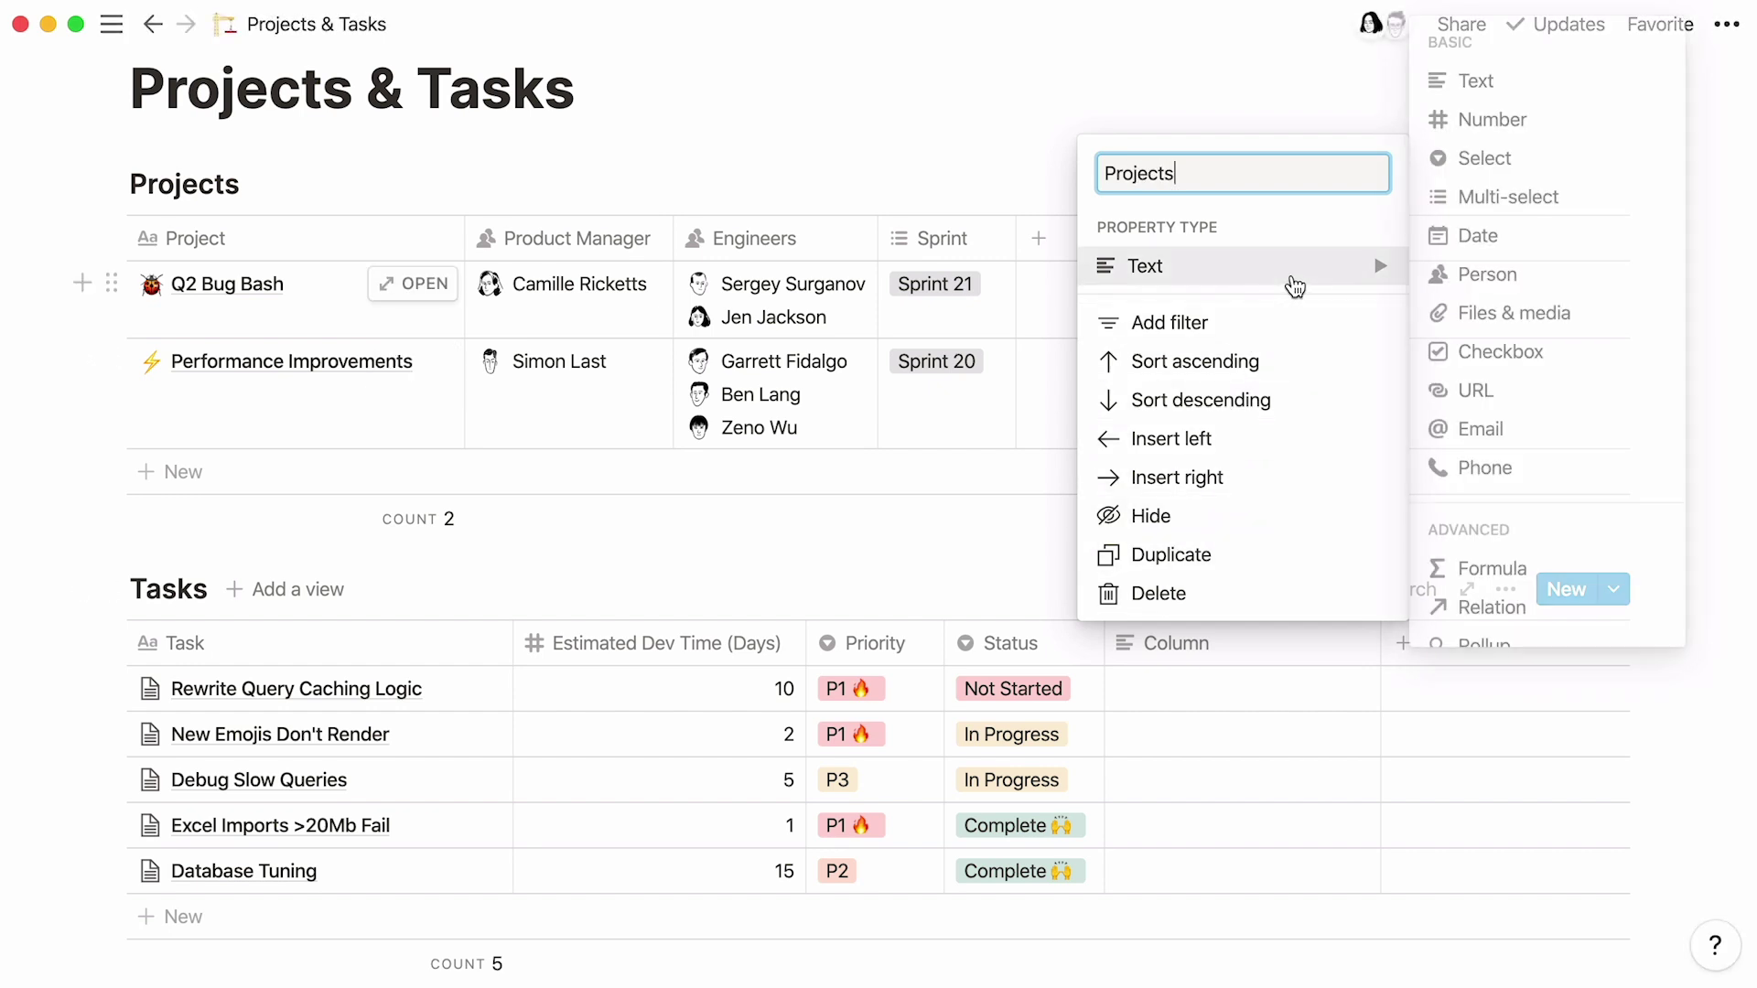
click(1593, 618)
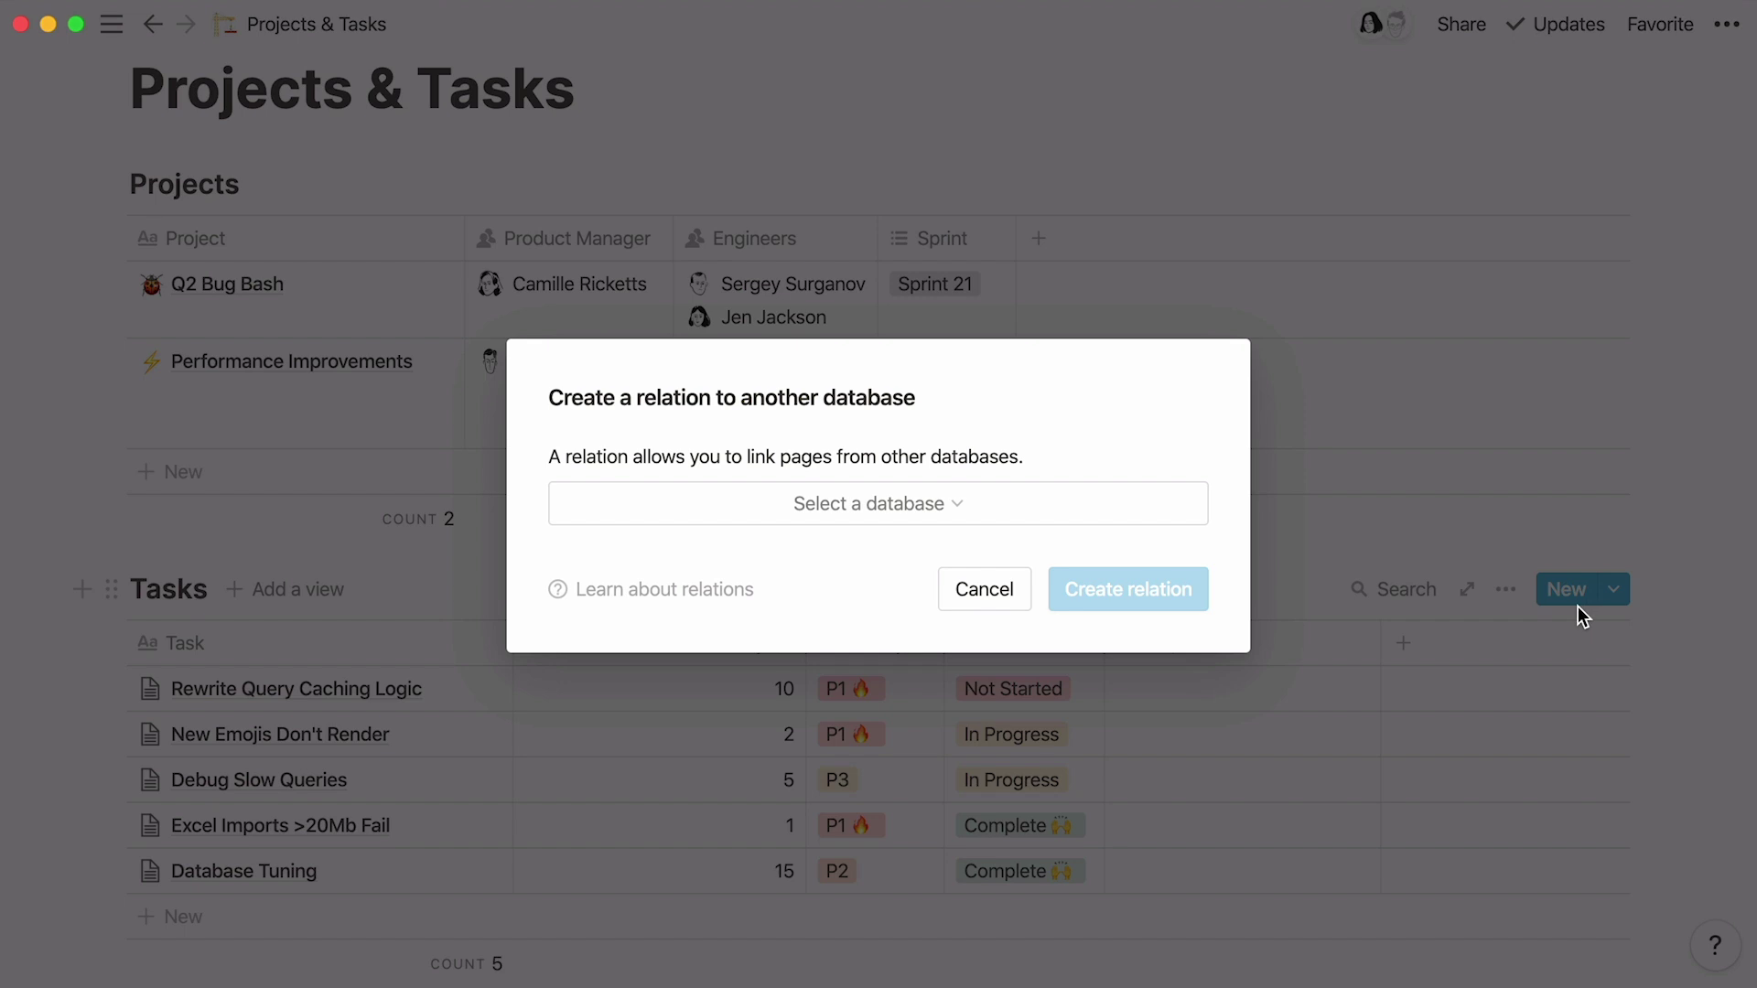
click(1019, 509)
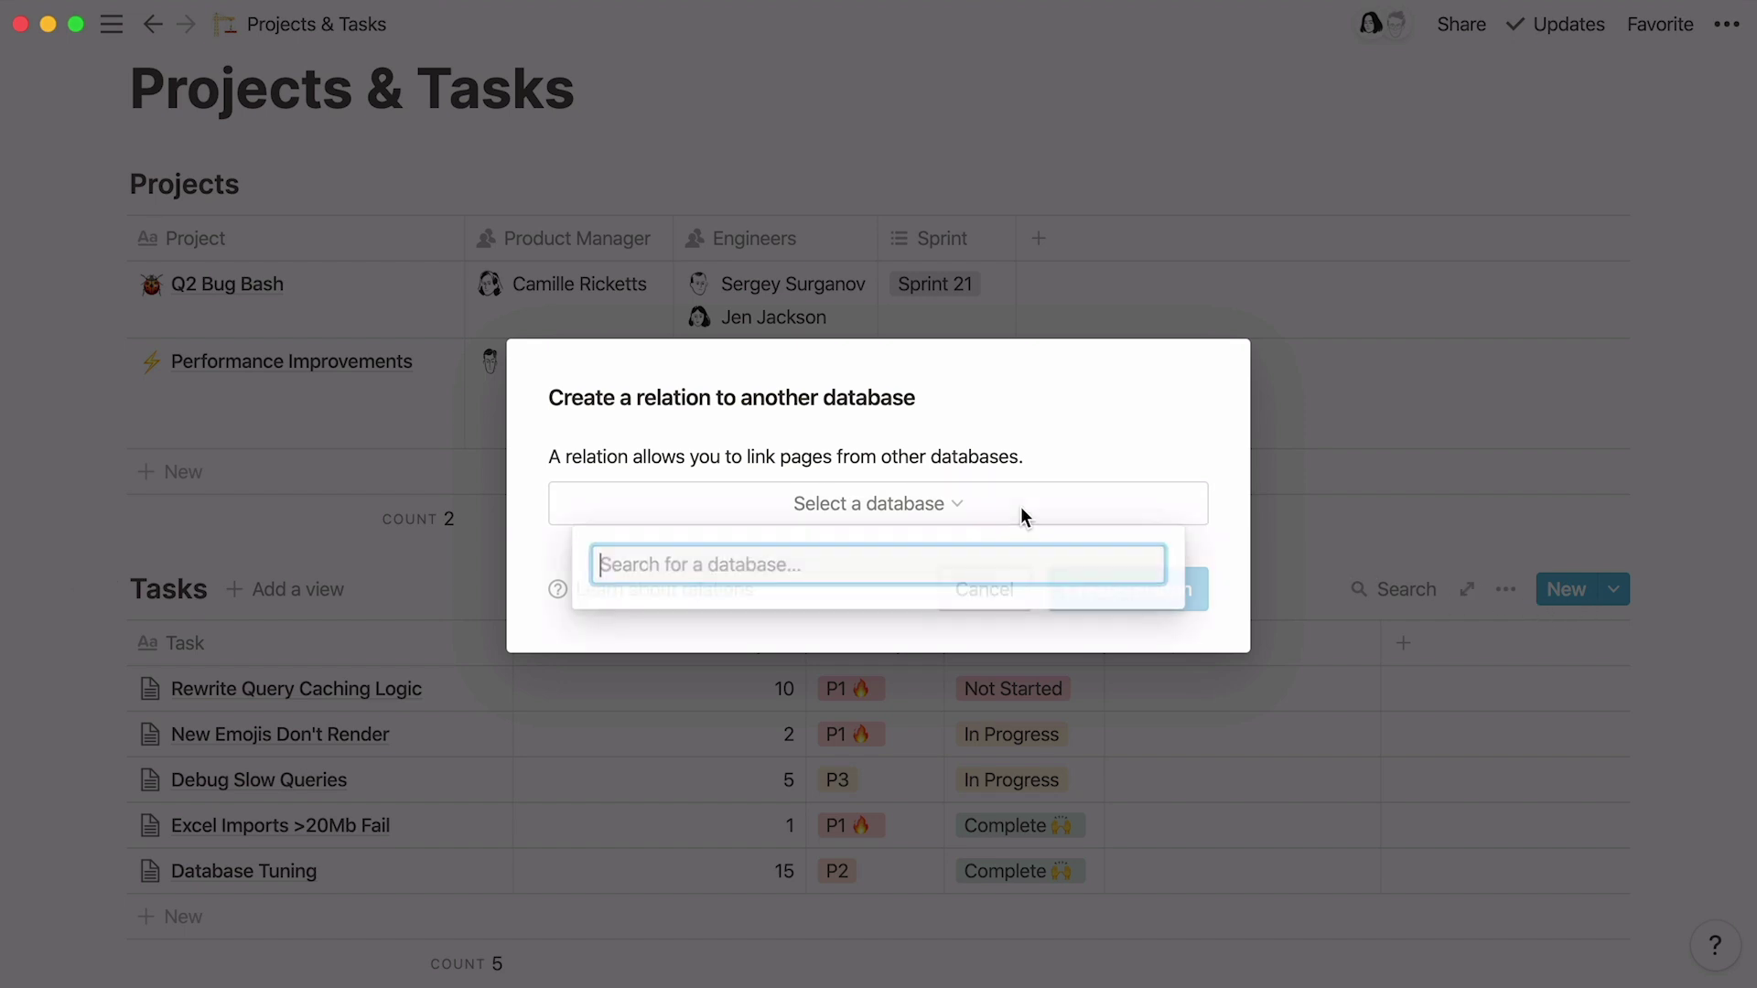
text(proj)
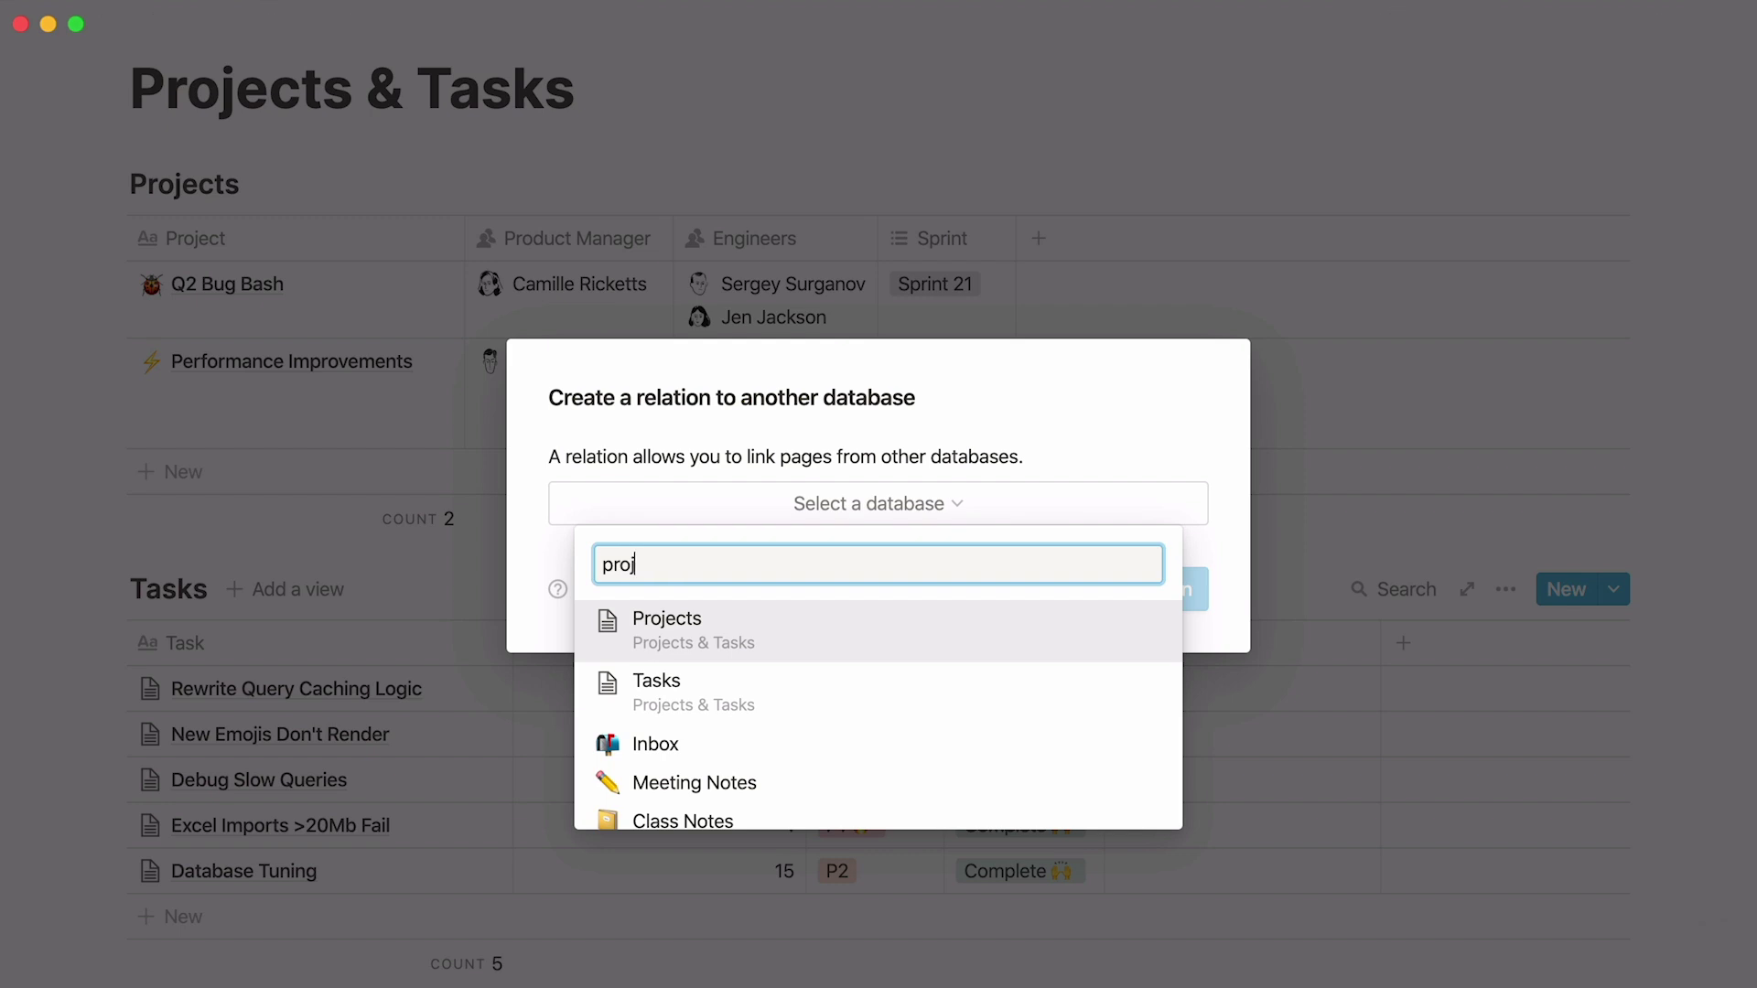
text(ects)
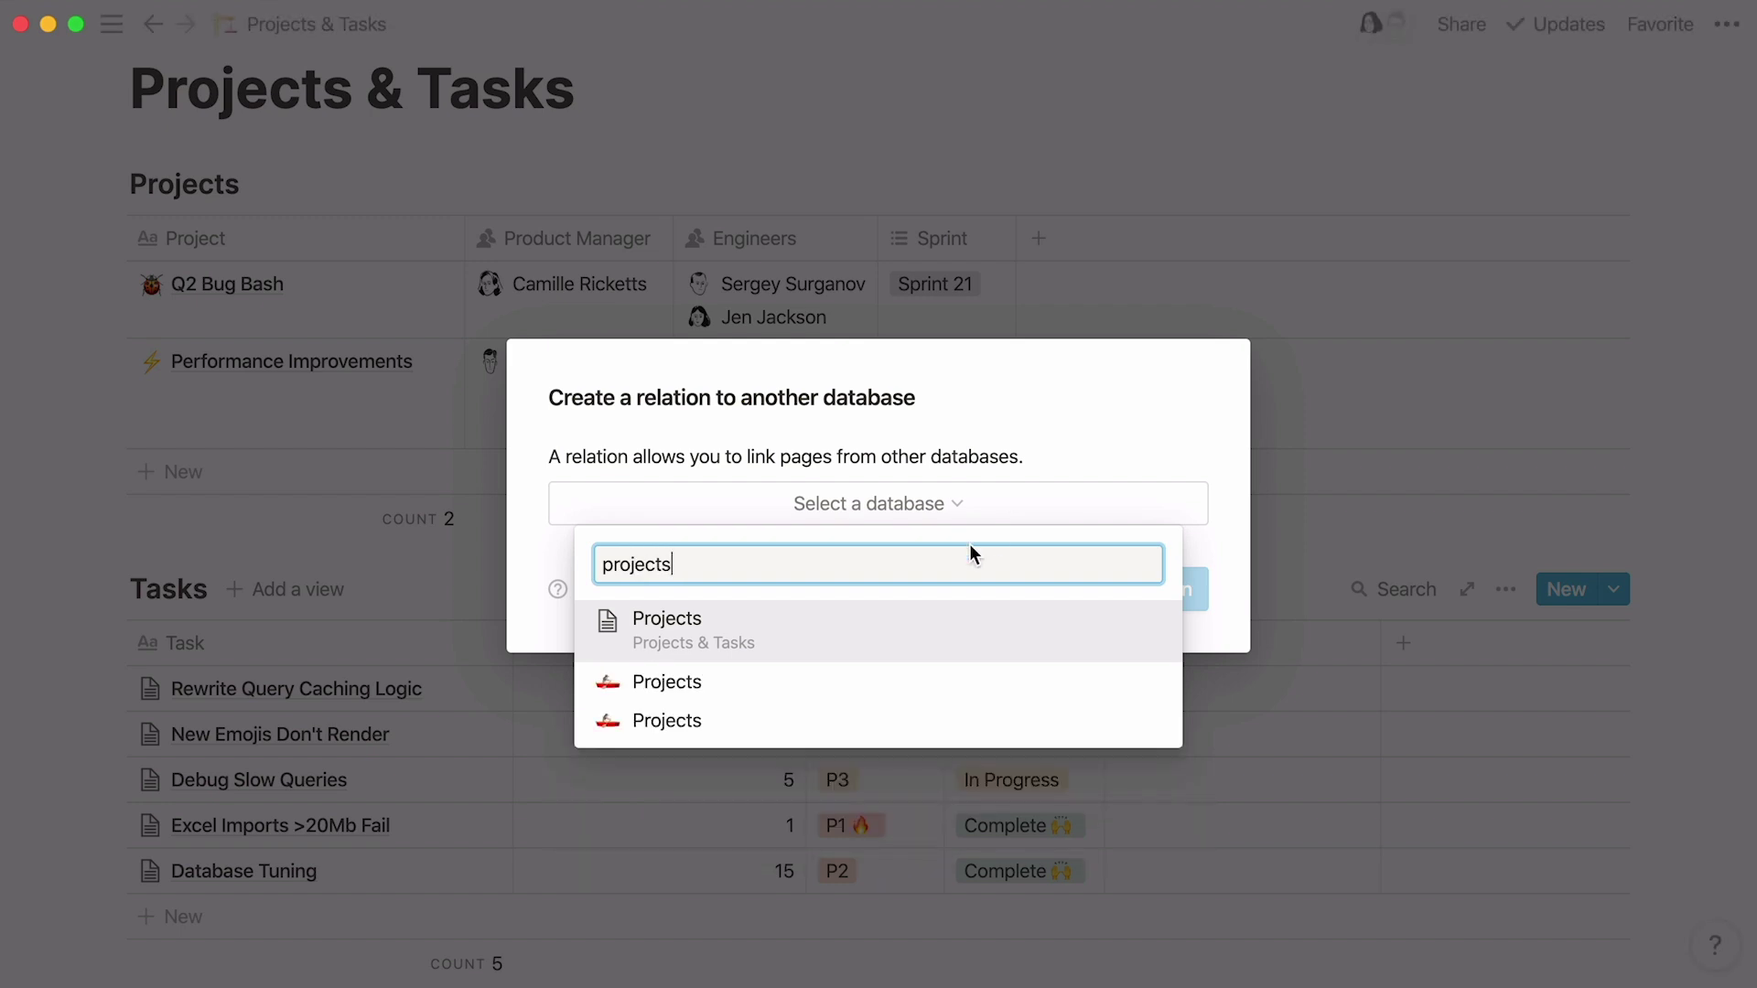
click(889, 620)
click(1059, 602)
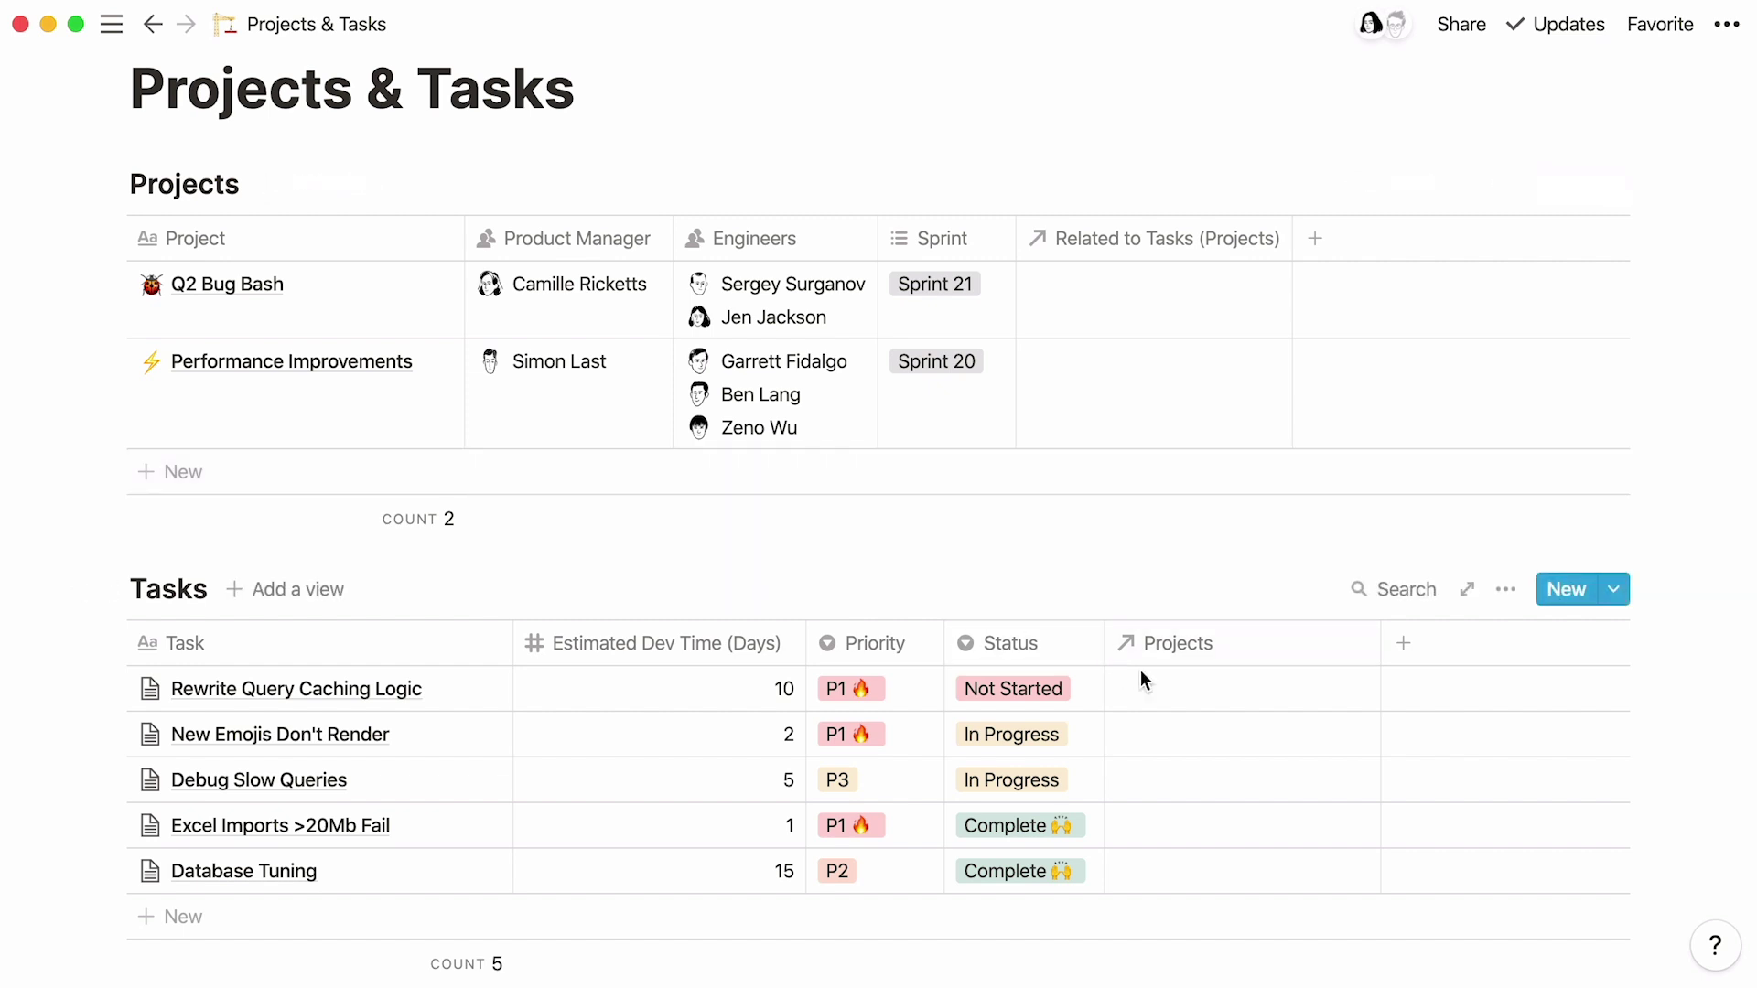
Step: Set the first task's Projects cell to Performance Improvements and check the link
click(1168, 688)
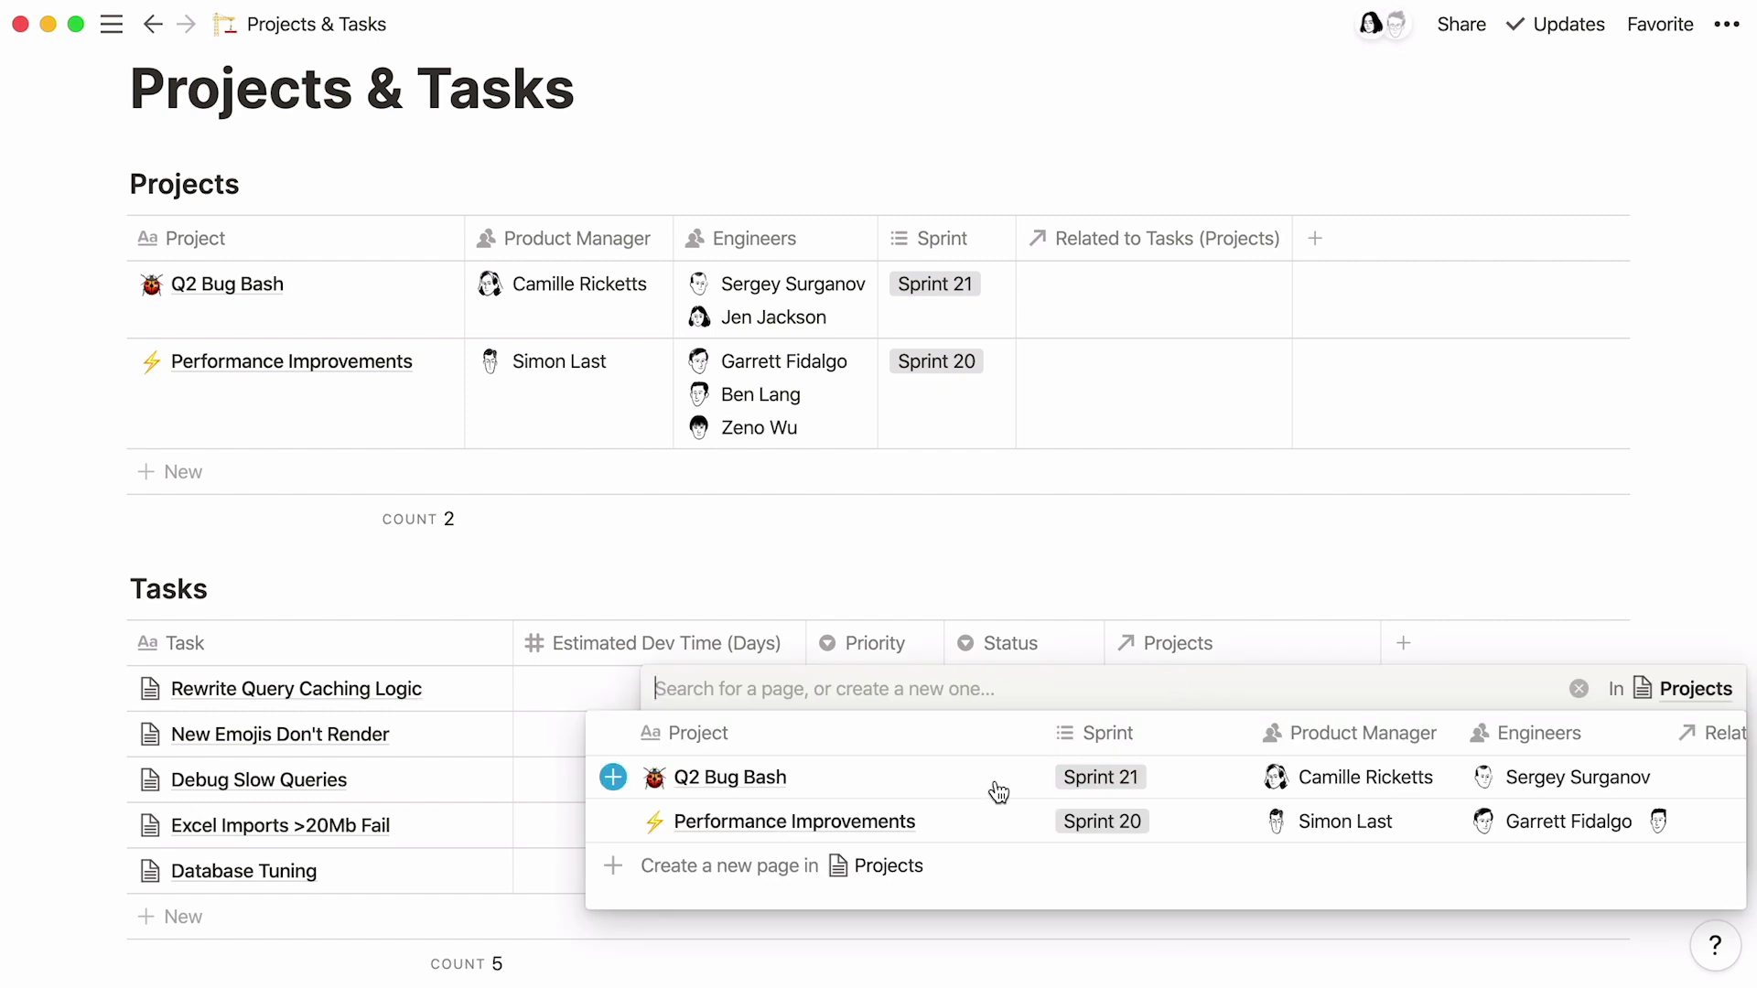
click(906, 830)
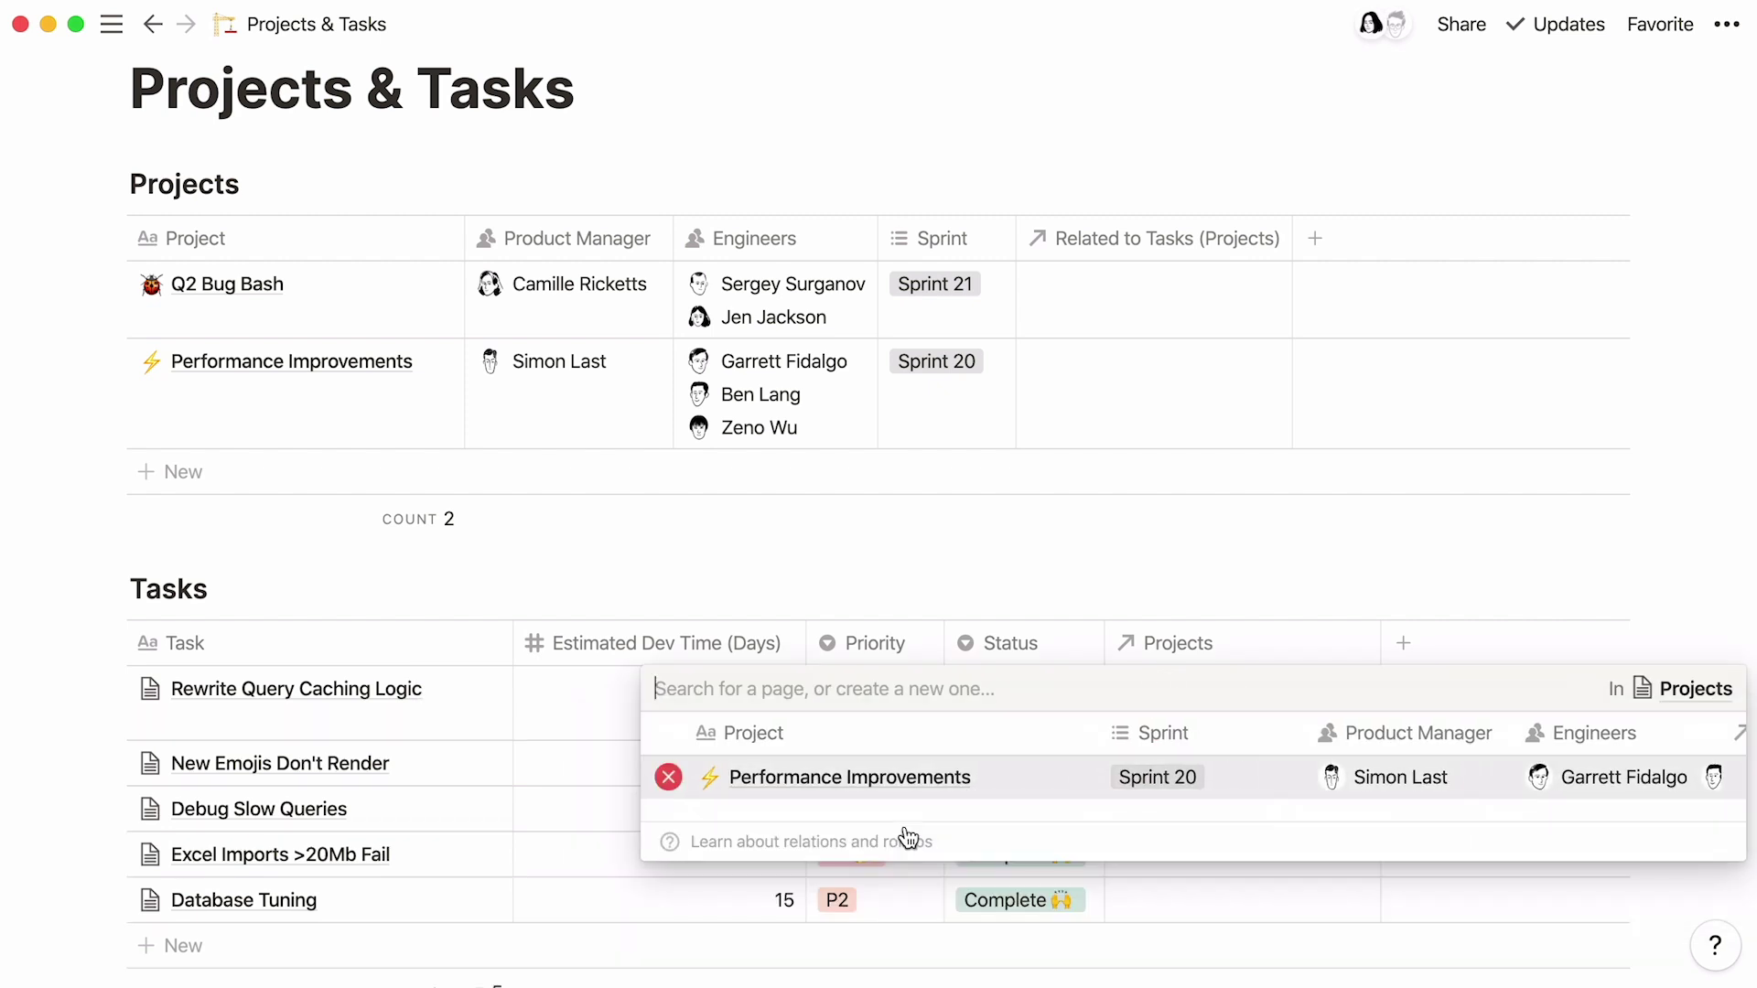
click(1251, 576)
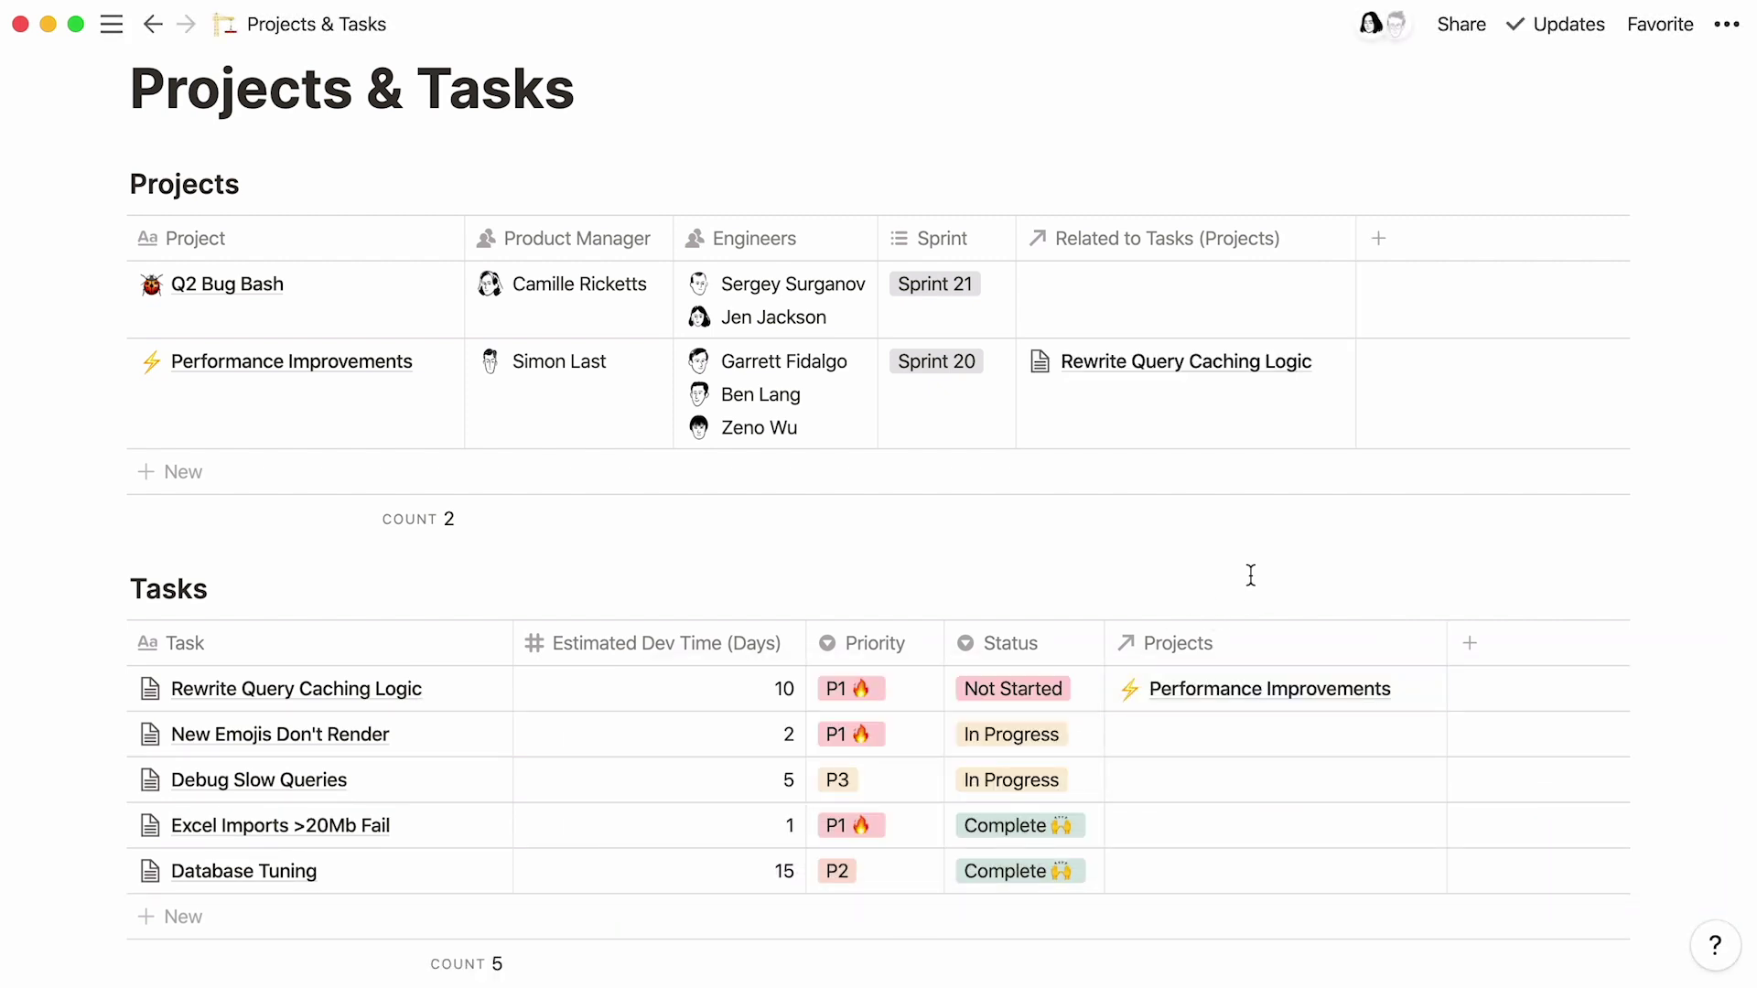
click(1165, 693)
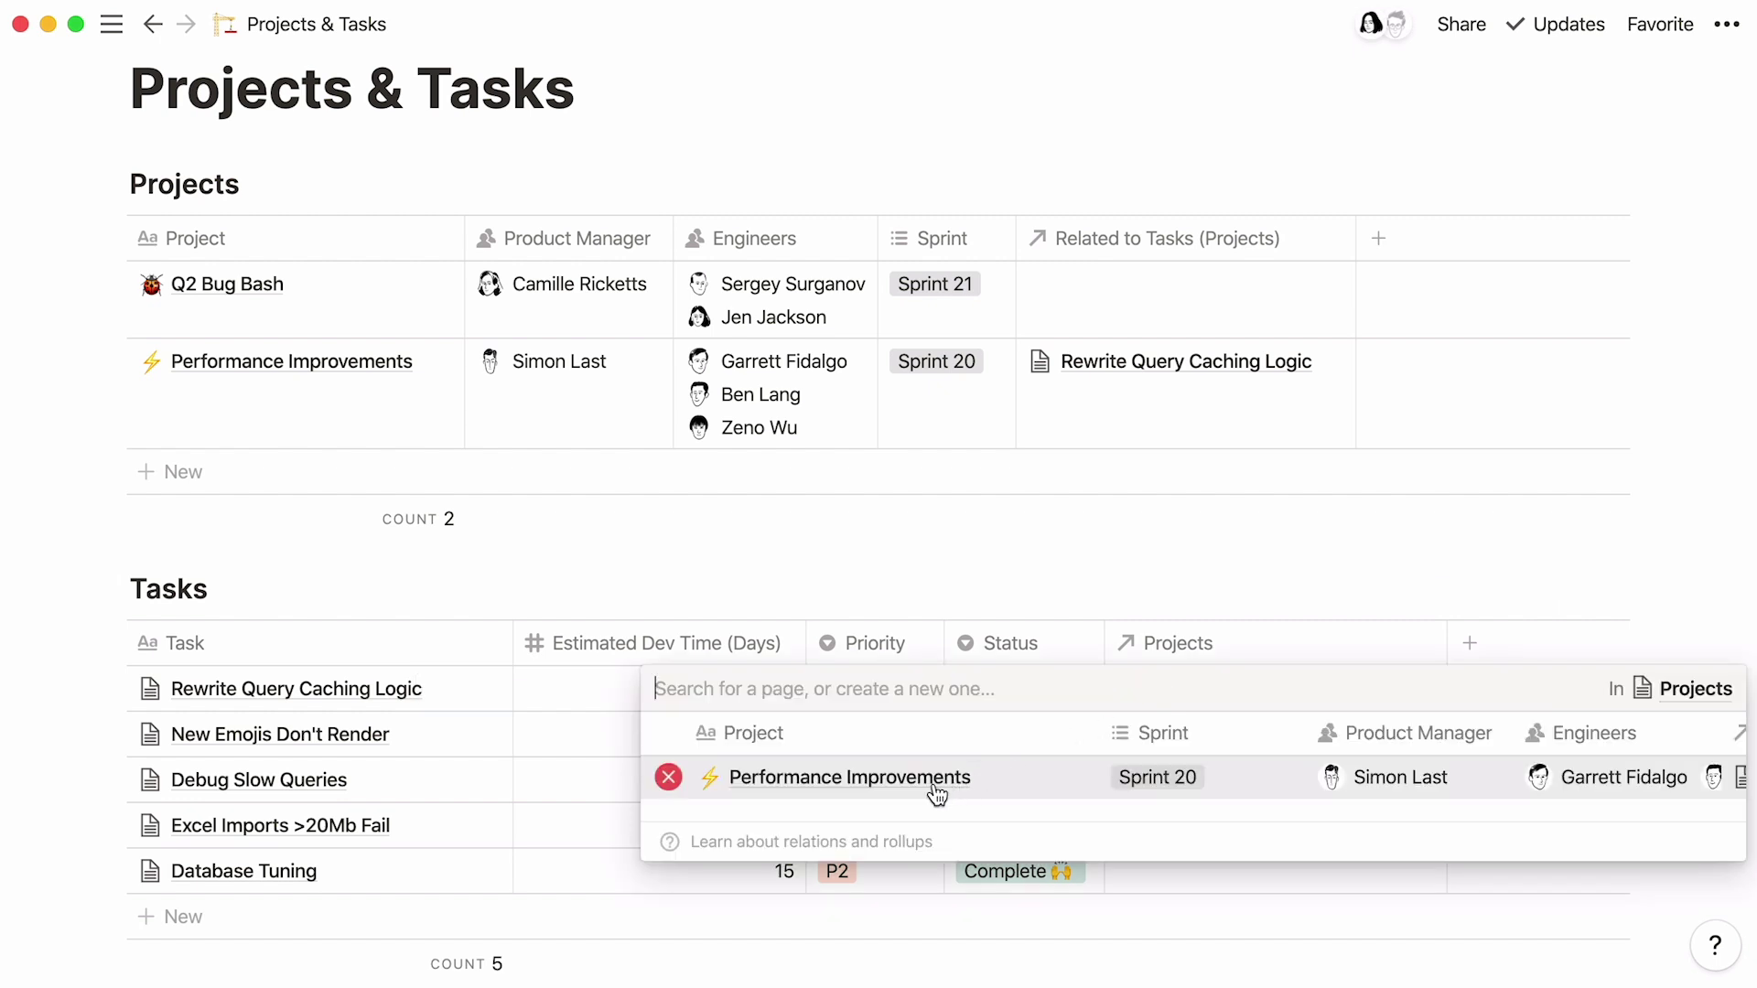
click(1265, 186)
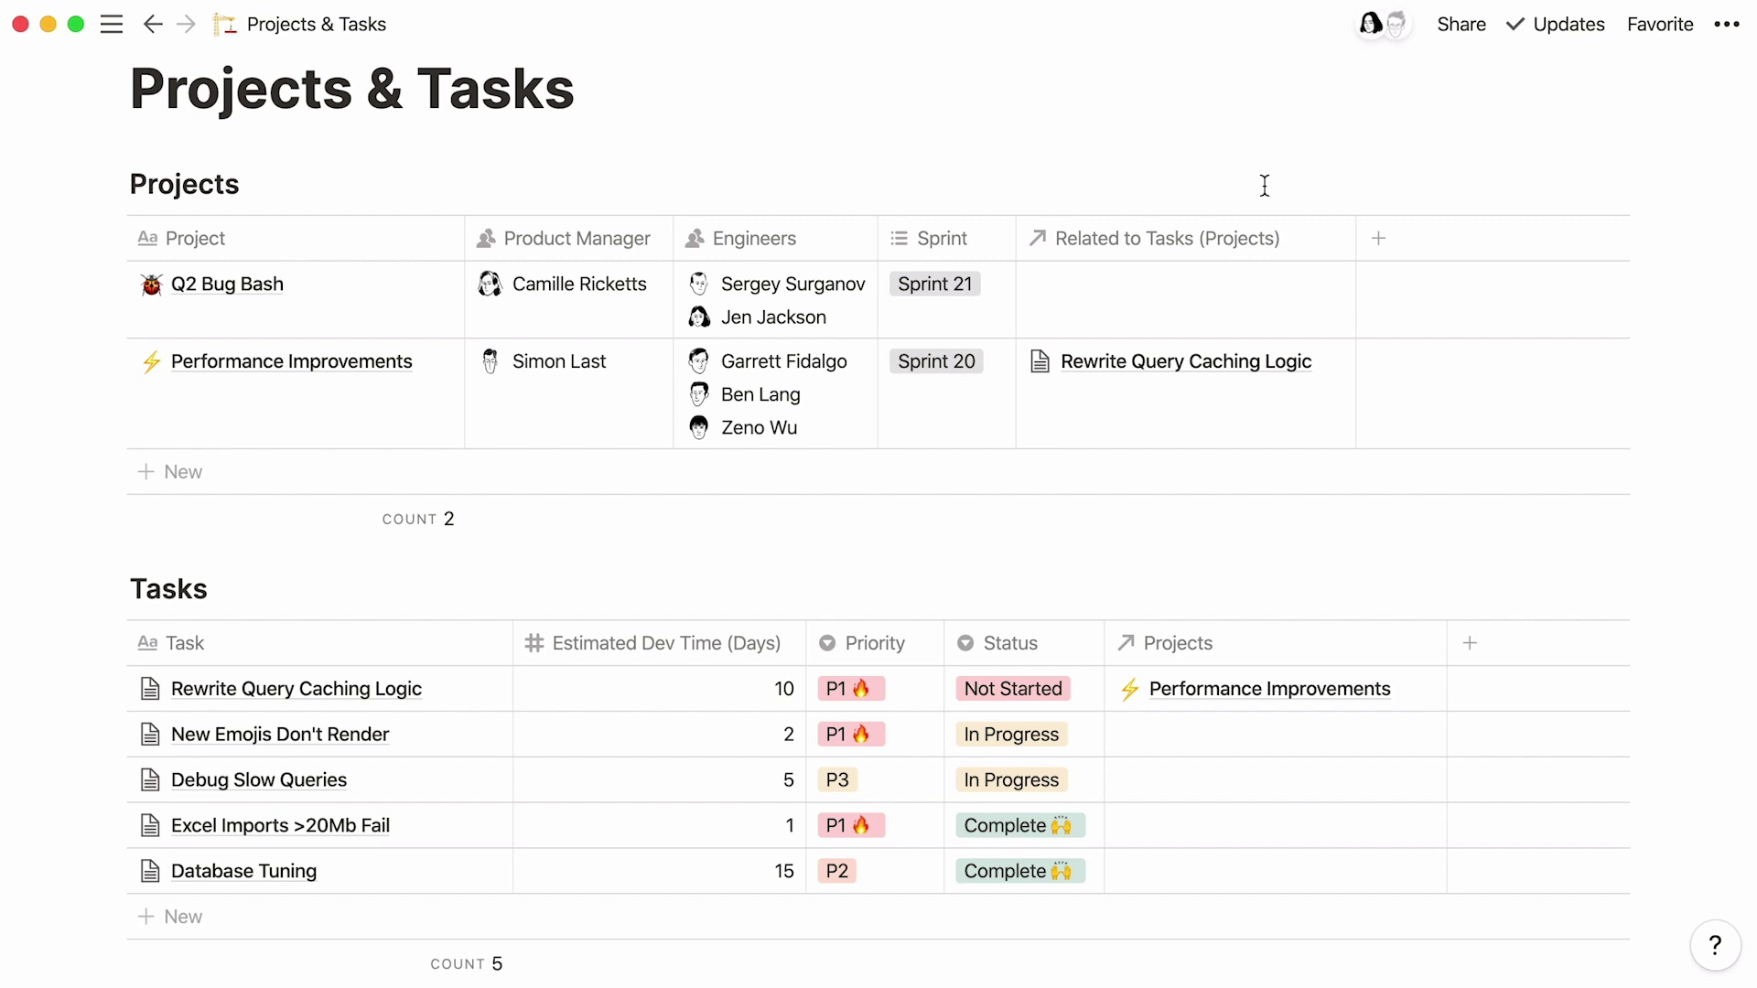
Step: Rename the Projects table's related tasks column to 'Tasks'
click(1137, 371)
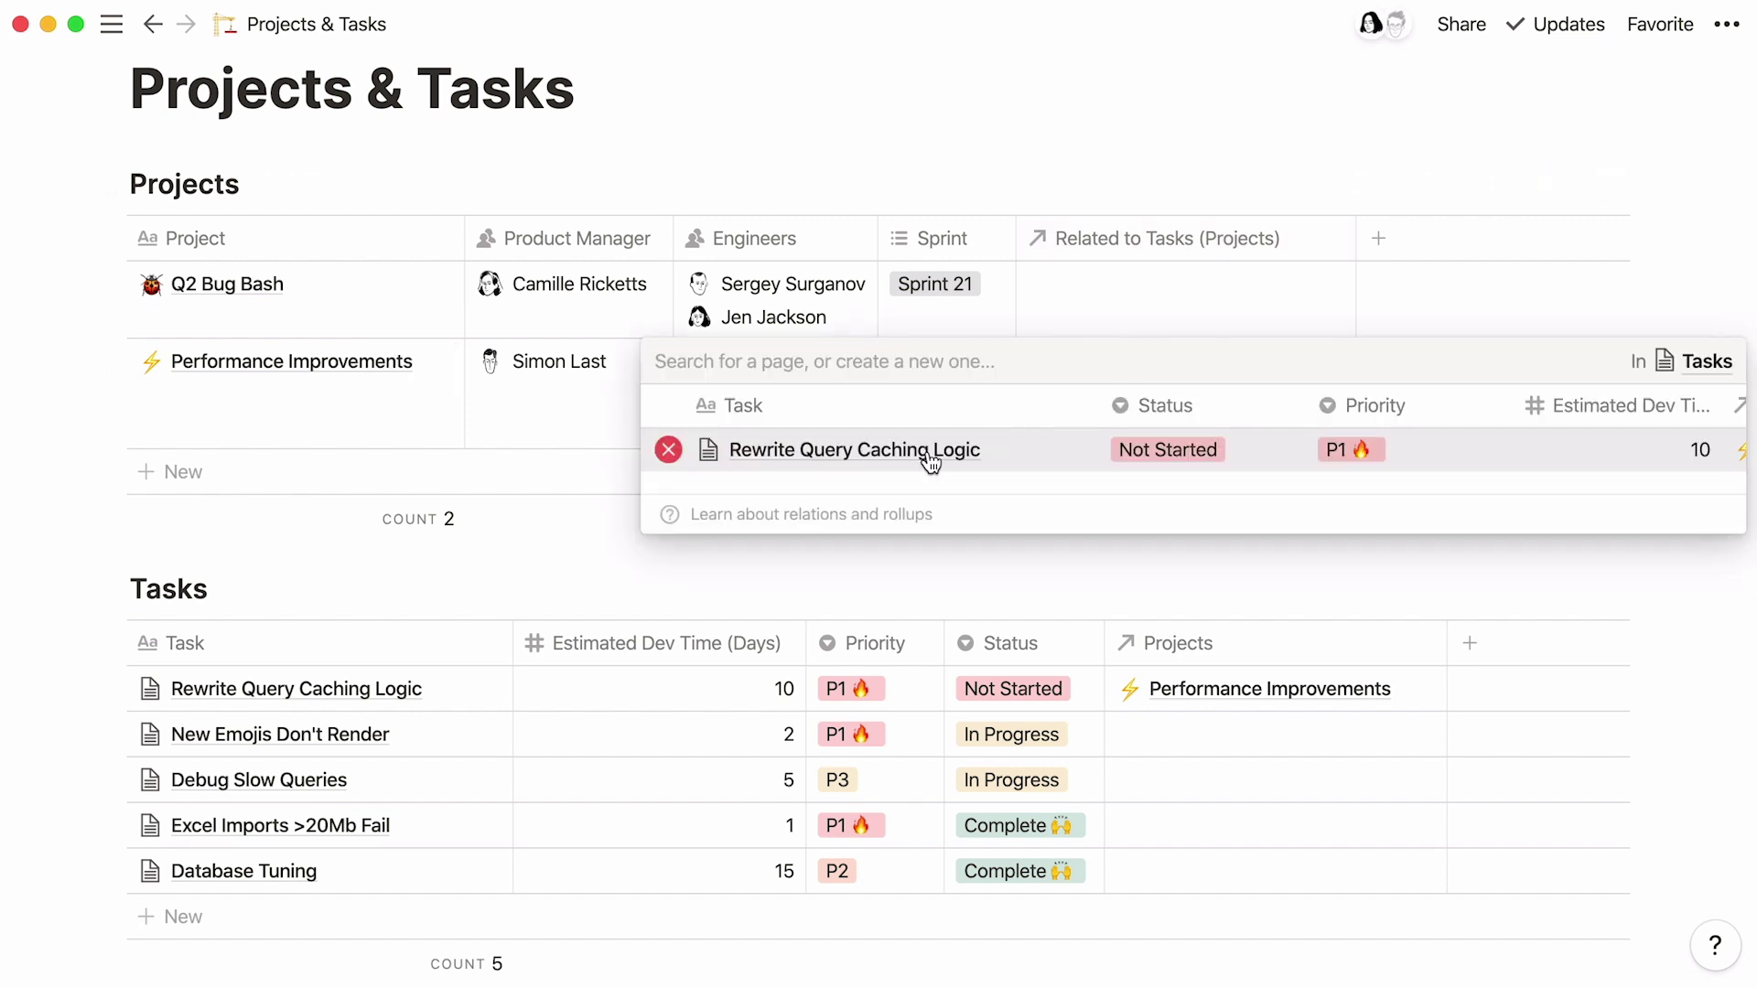
click(1134, 240)
text(Tasks)
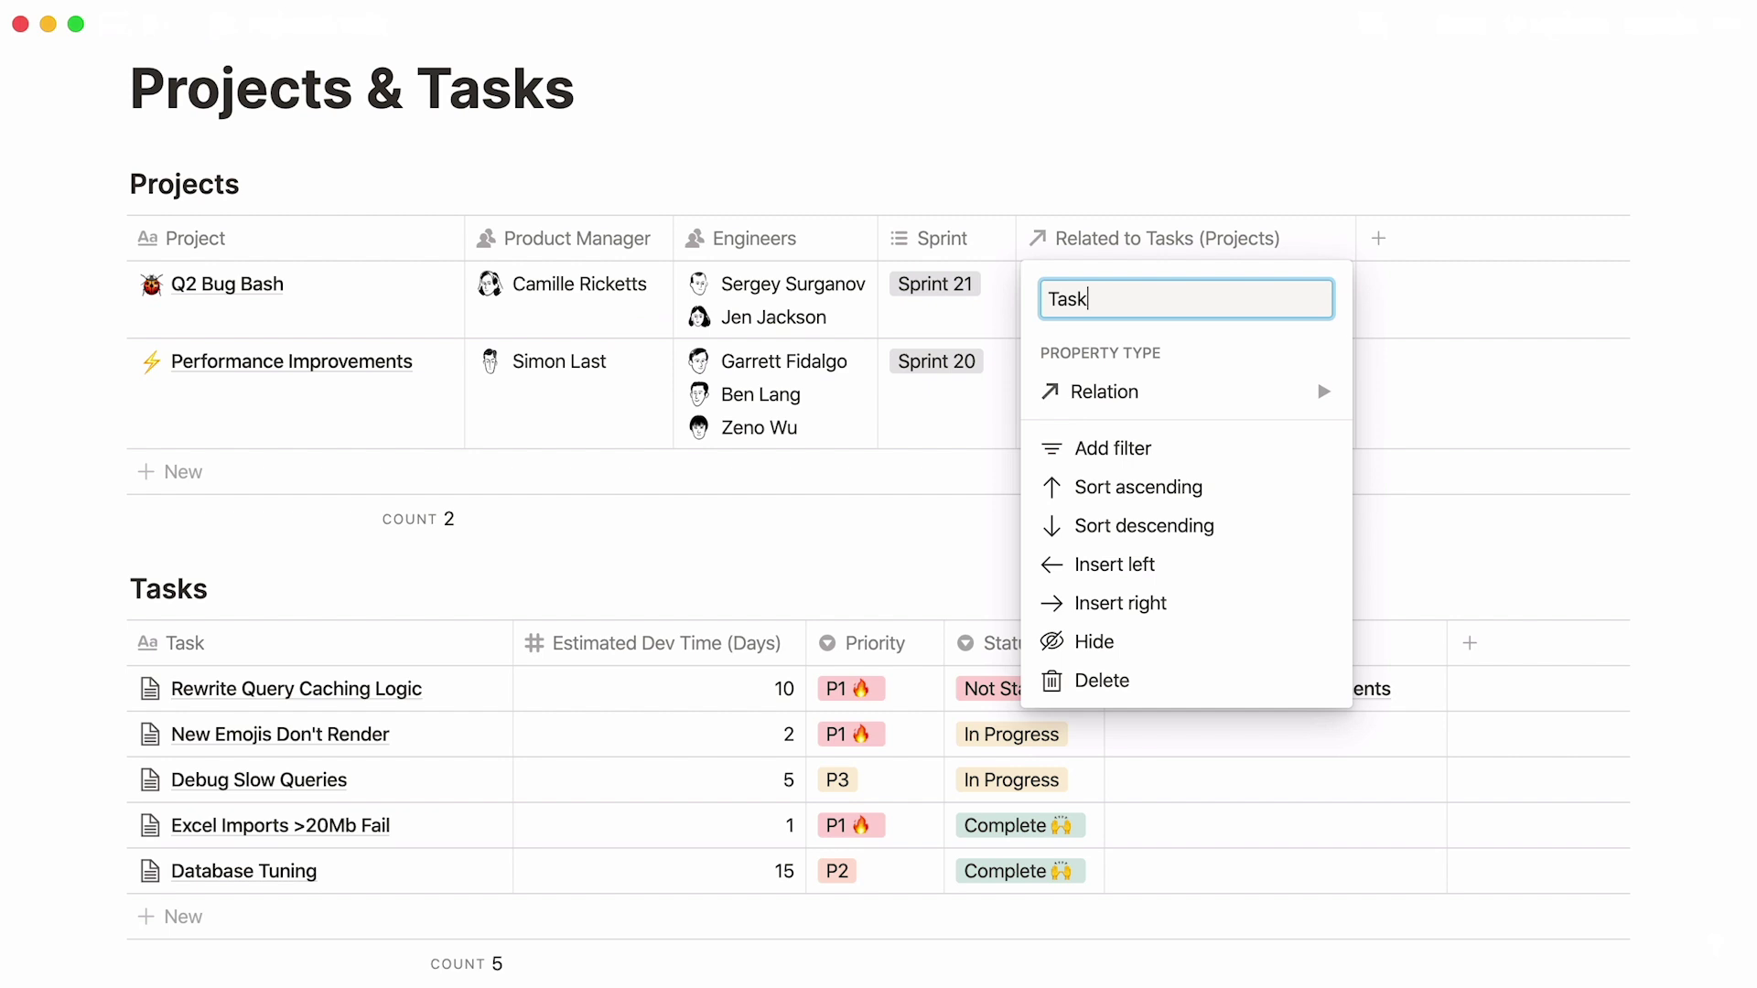
click(1203, 171)
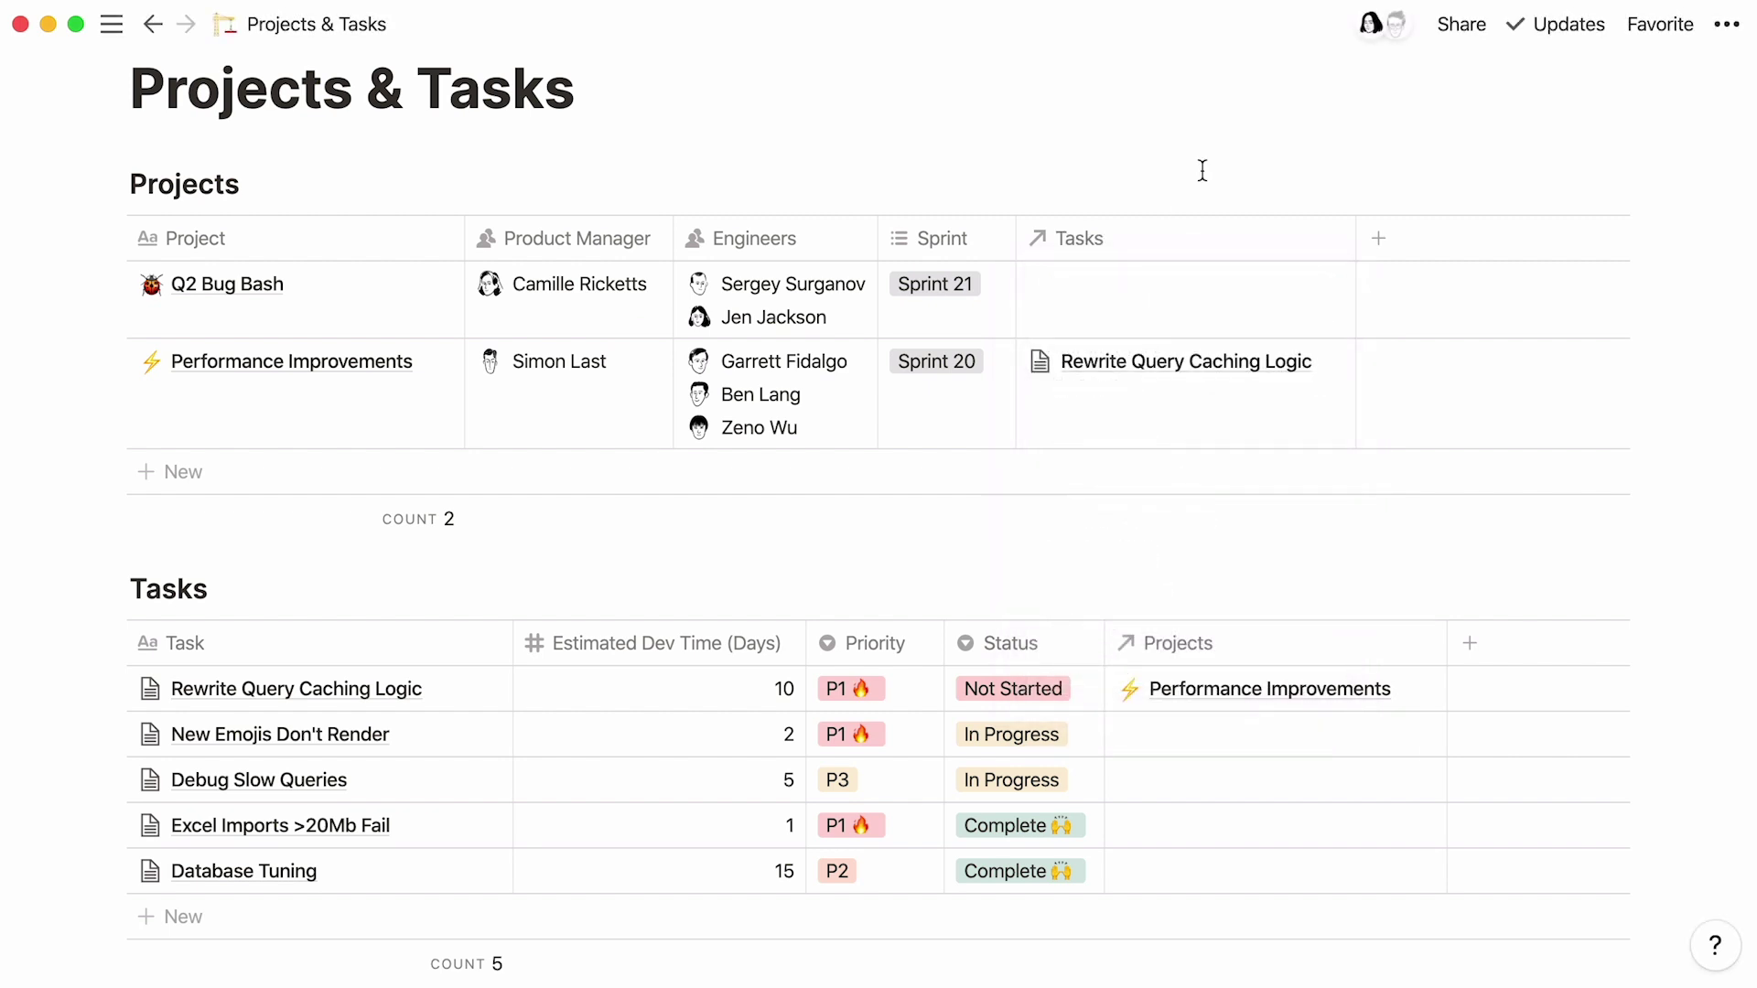
Step: Link New Emojis Don't Render to Q2 Bug Bash and Debug Slow Queries to Performance Improvements
click(1218, 723)
click(919, 823)
key(Escape)
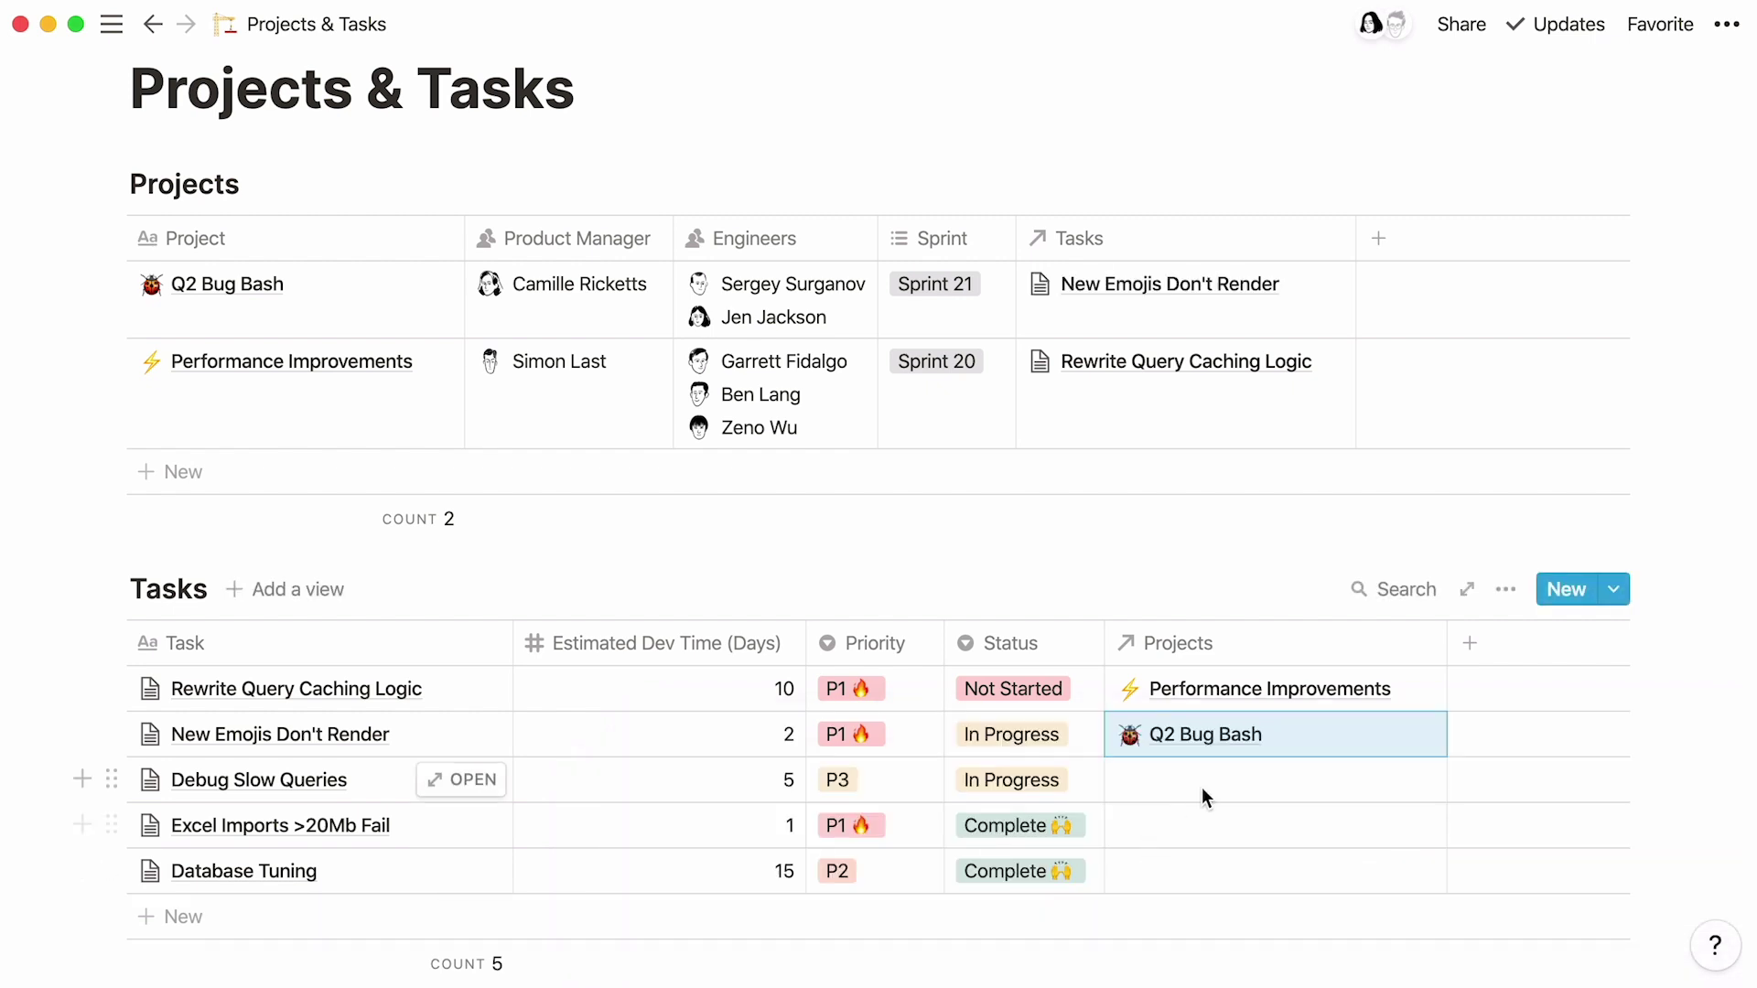
click(1201, 787)
click(954, 888)
key(Escape)
Step: Link Excel Imports >20Mb Fail to Q2 Bug Bash and Database Tuning to Performance Improvements
key(Down)
key(Return)
click(1006, 856)
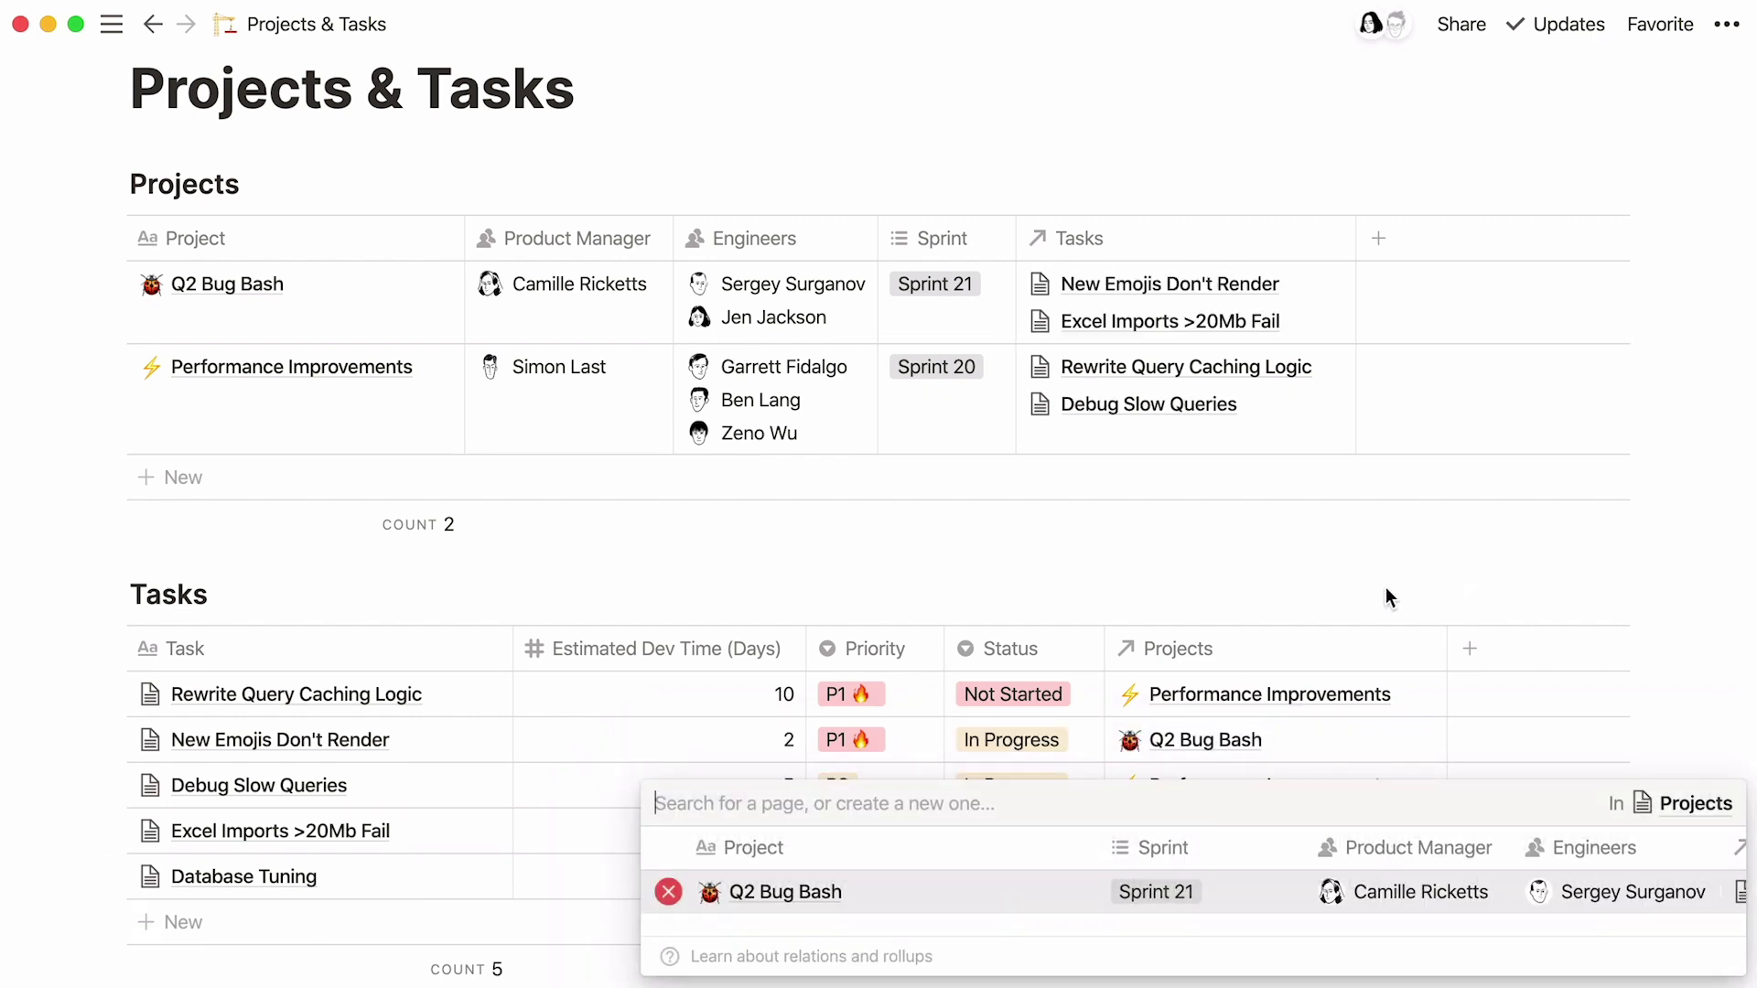
key(Escape)
click(1170, 880)
click(953, 894)
key(Escape)
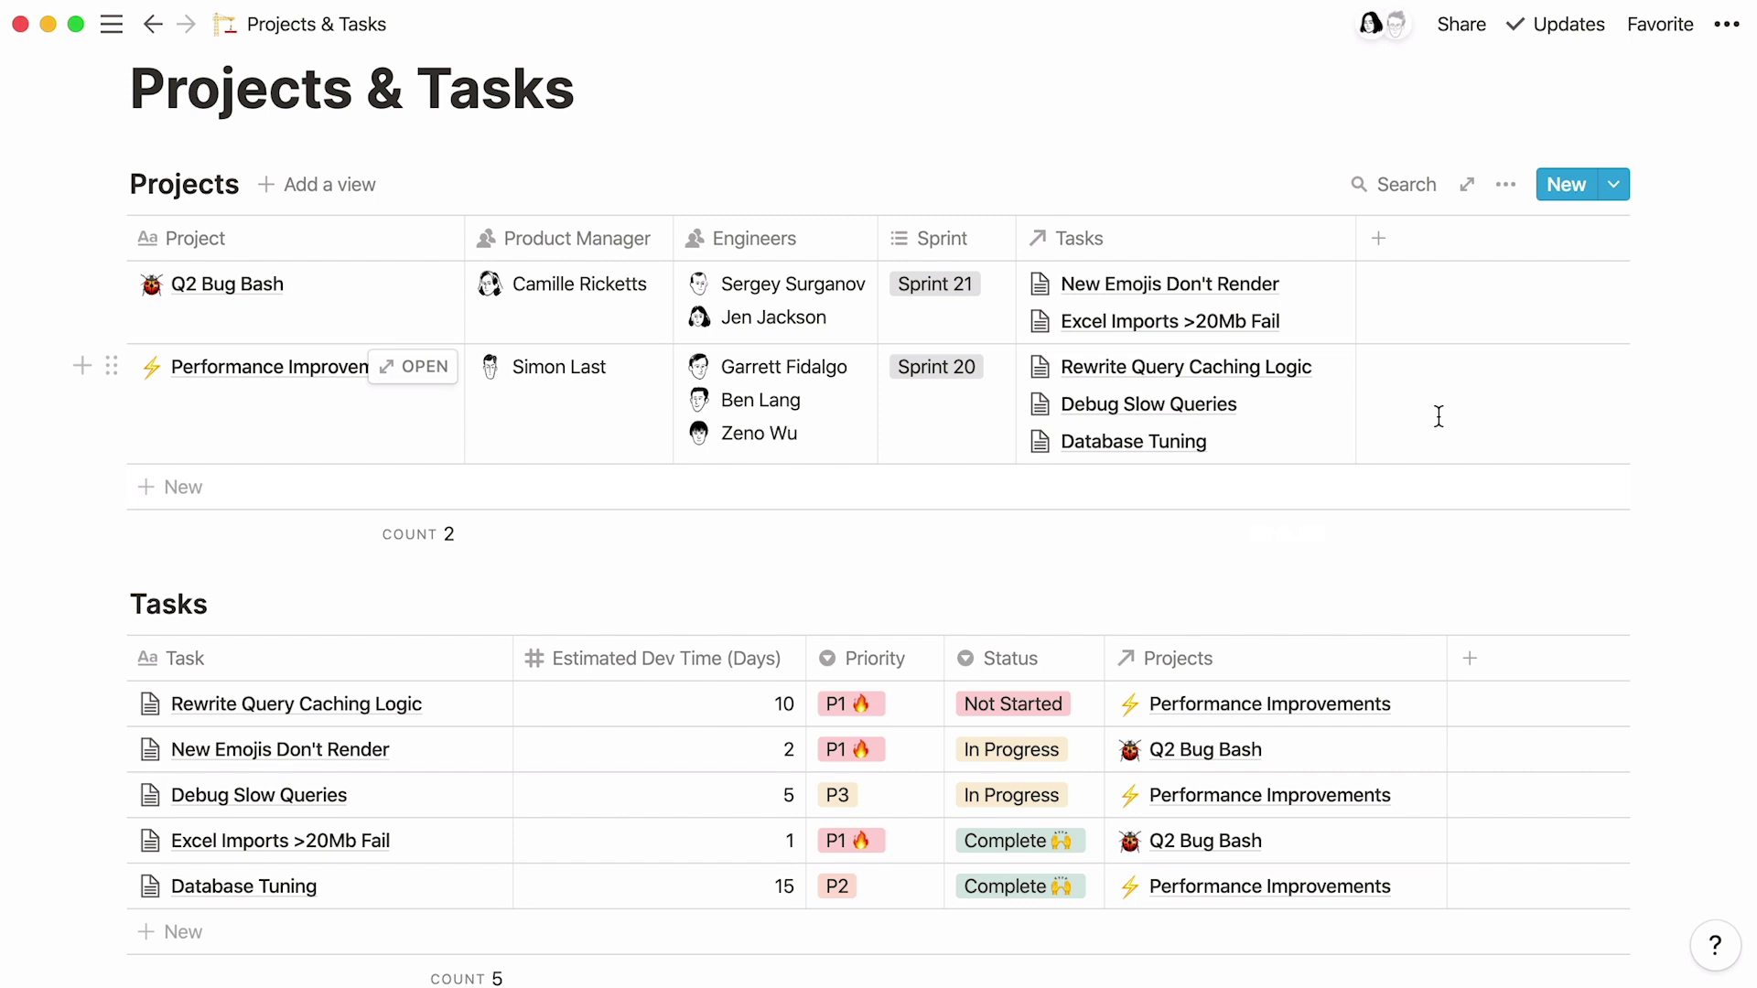
Step: Create a Rollup column titled 'Estimated Total Dev Time (Days)' in the Projects table
click(1383, 243)
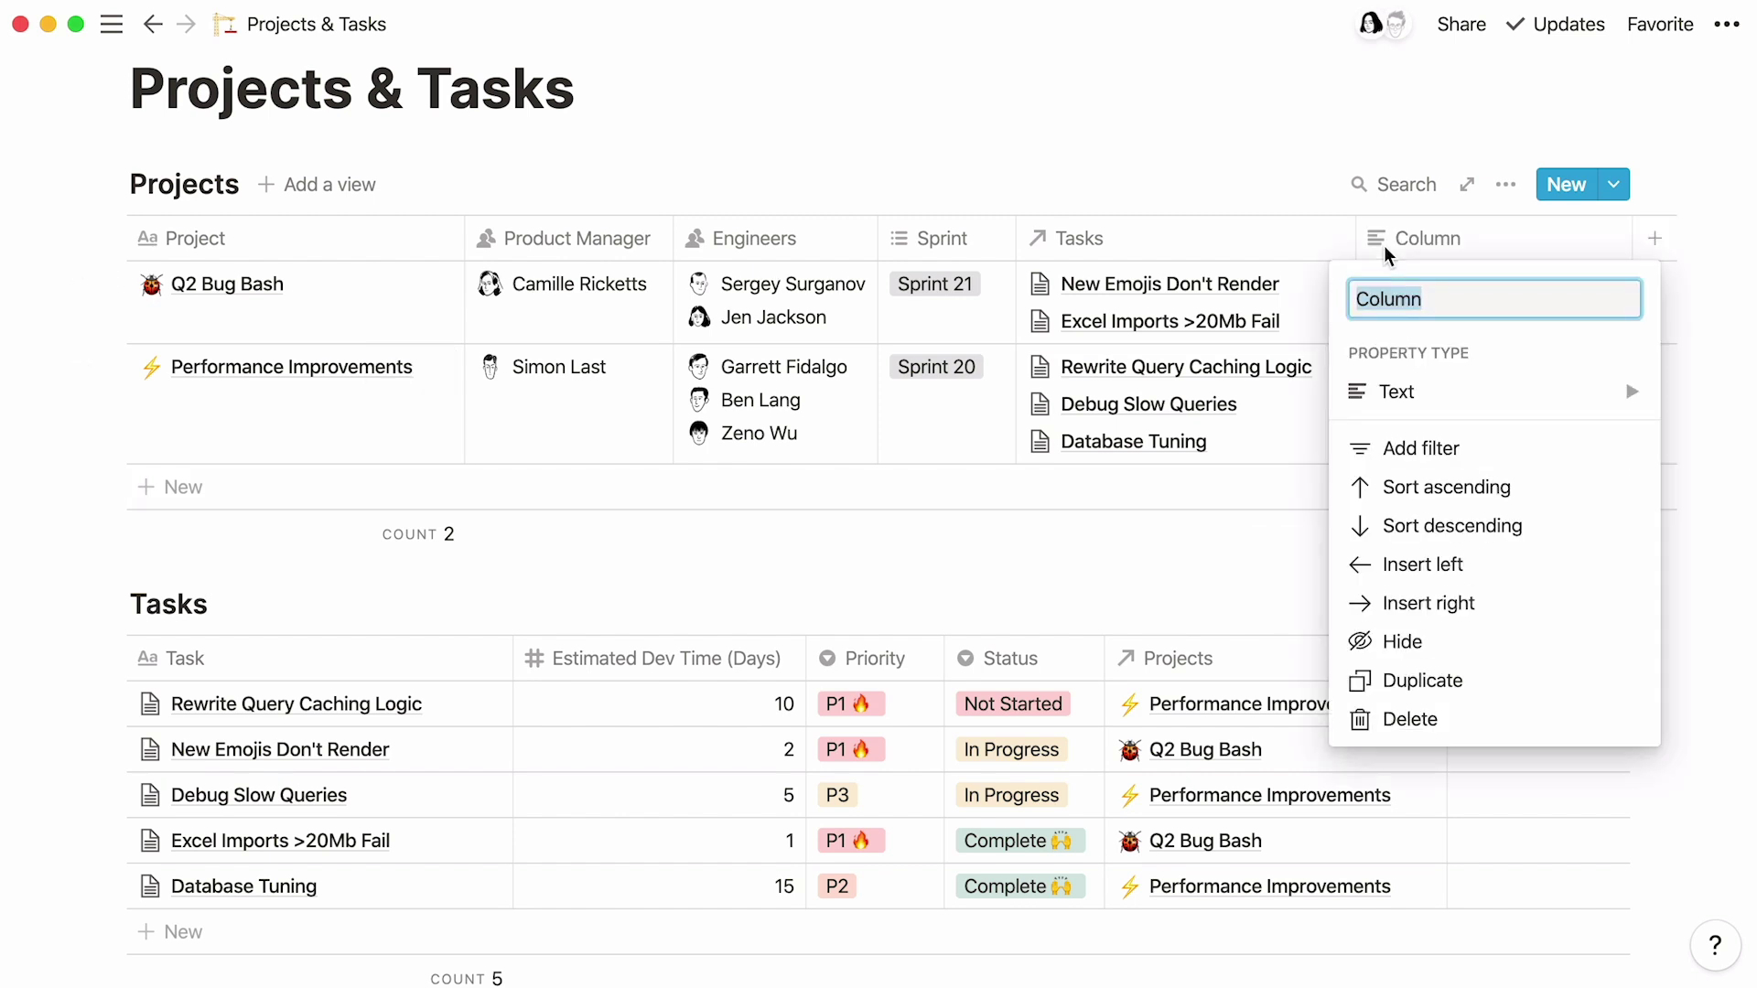
text(Estimated Total Dev Tim)
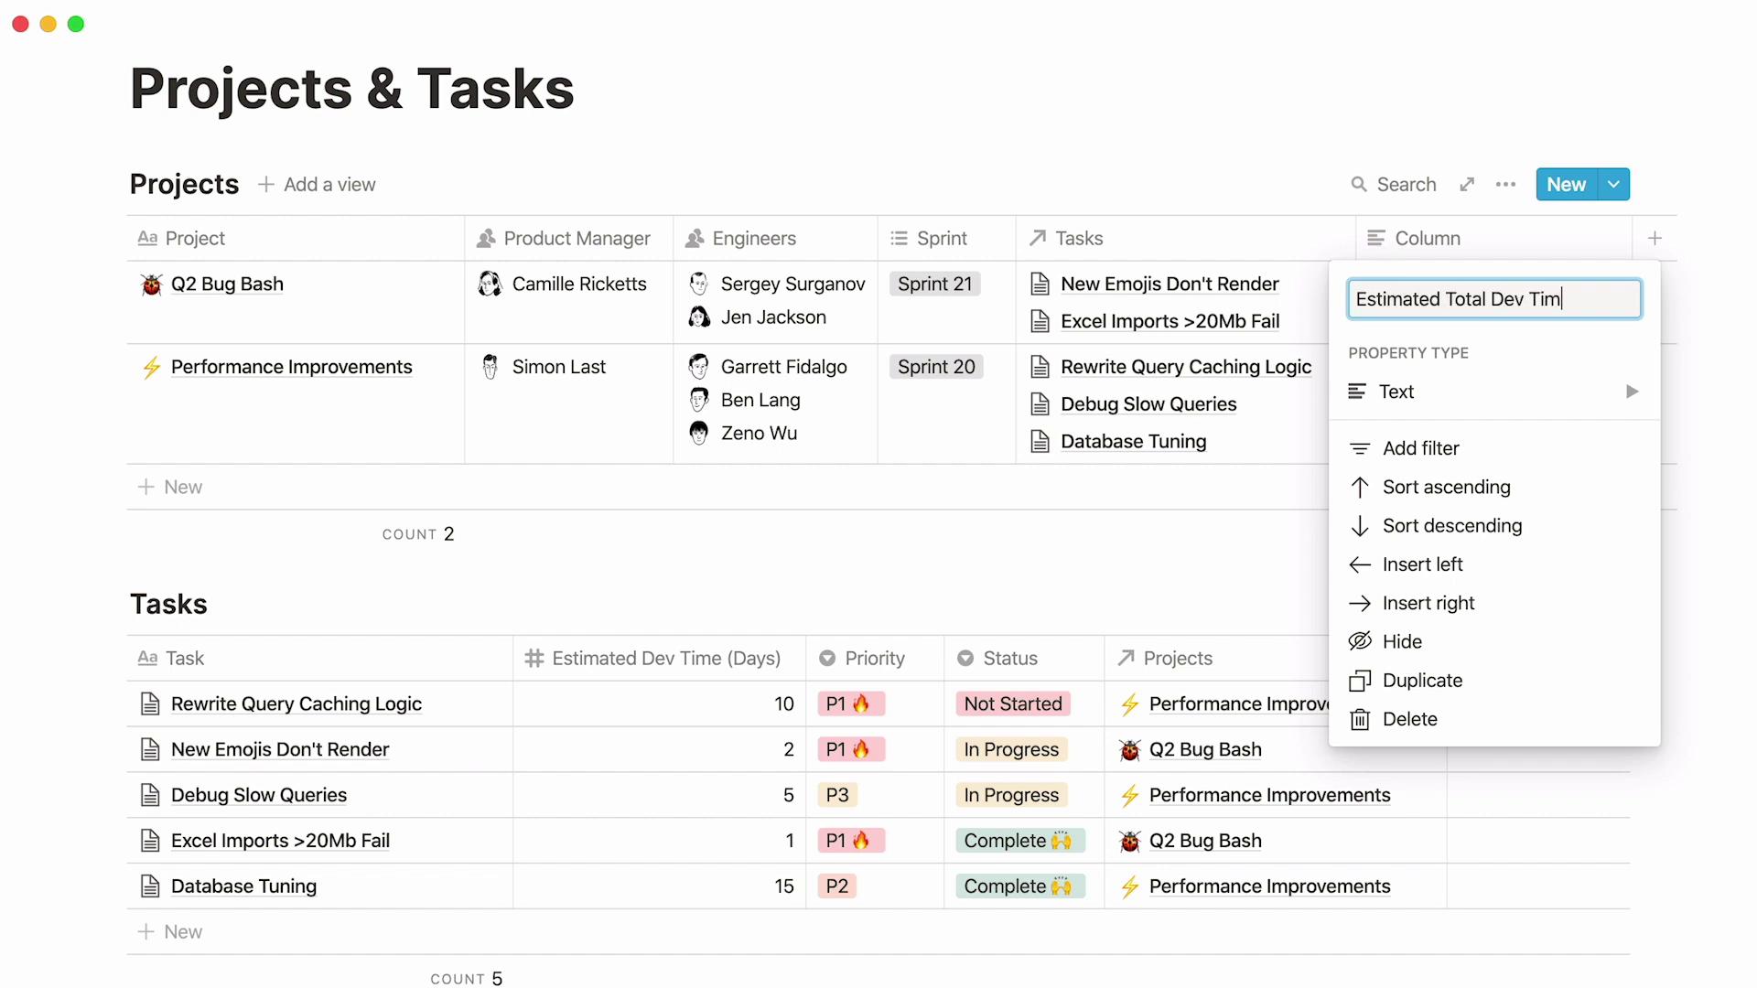
text(e (Days))
click(1464, 391)
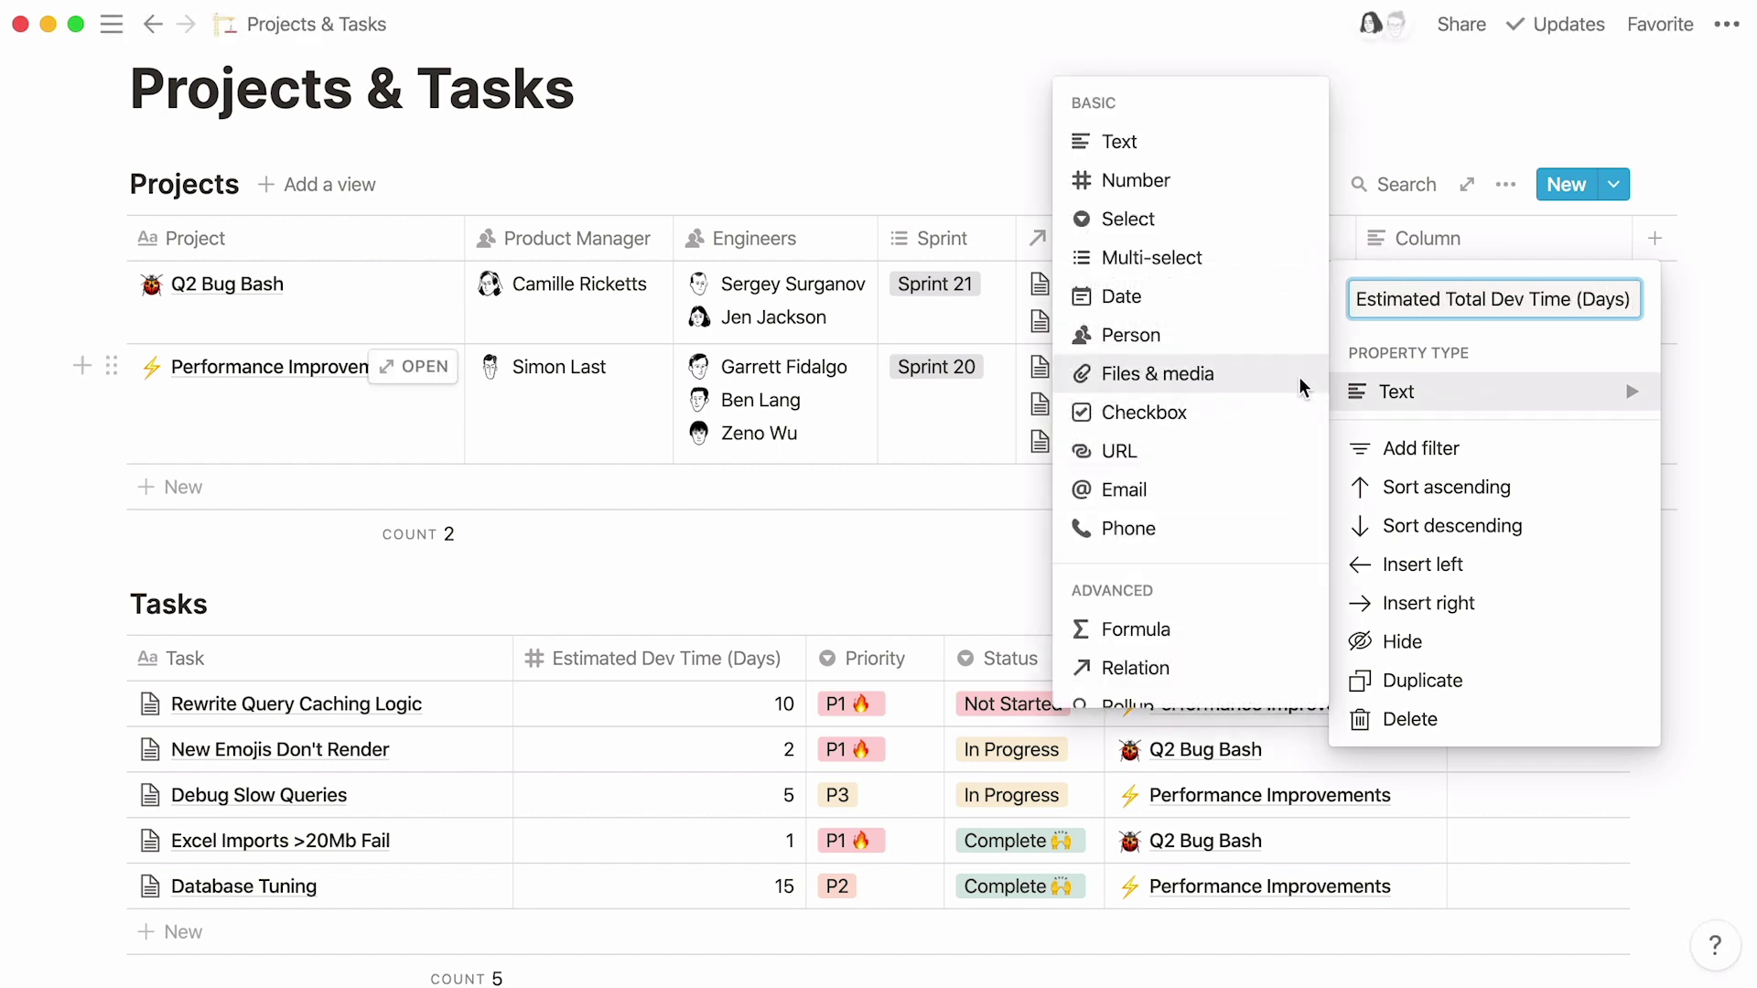
scroll(1265, 377, down, 3)
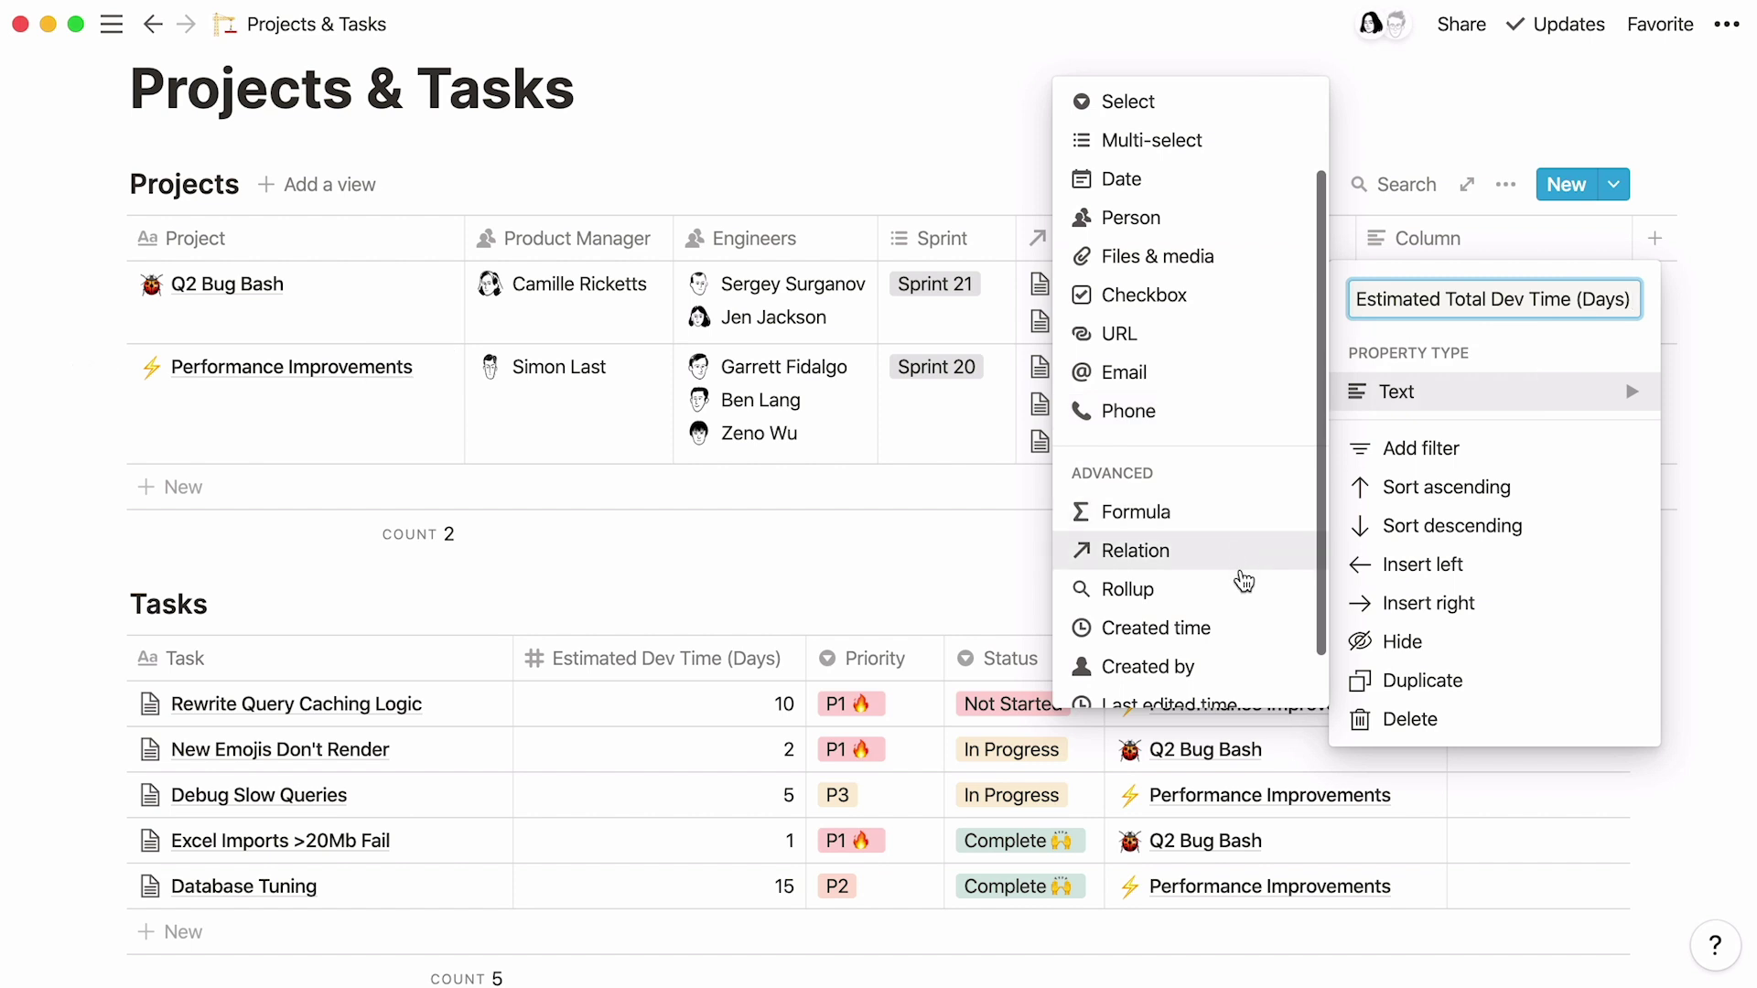
click(1243, 599)
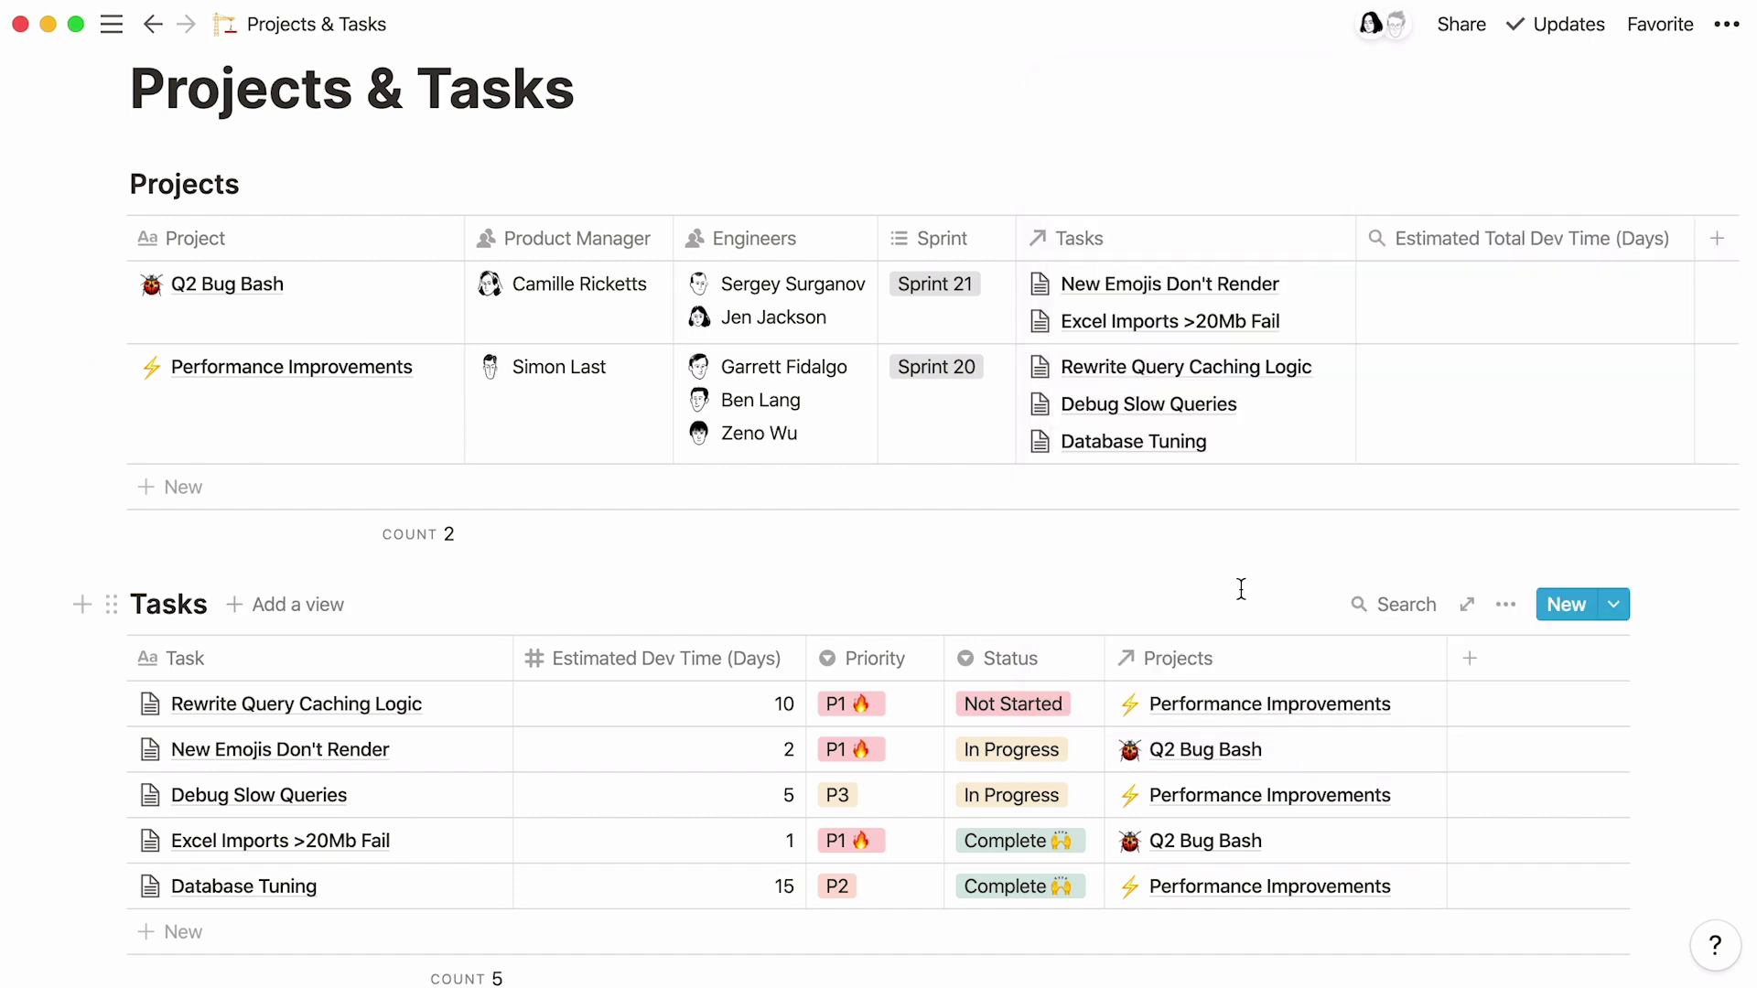
click(1543, 254)
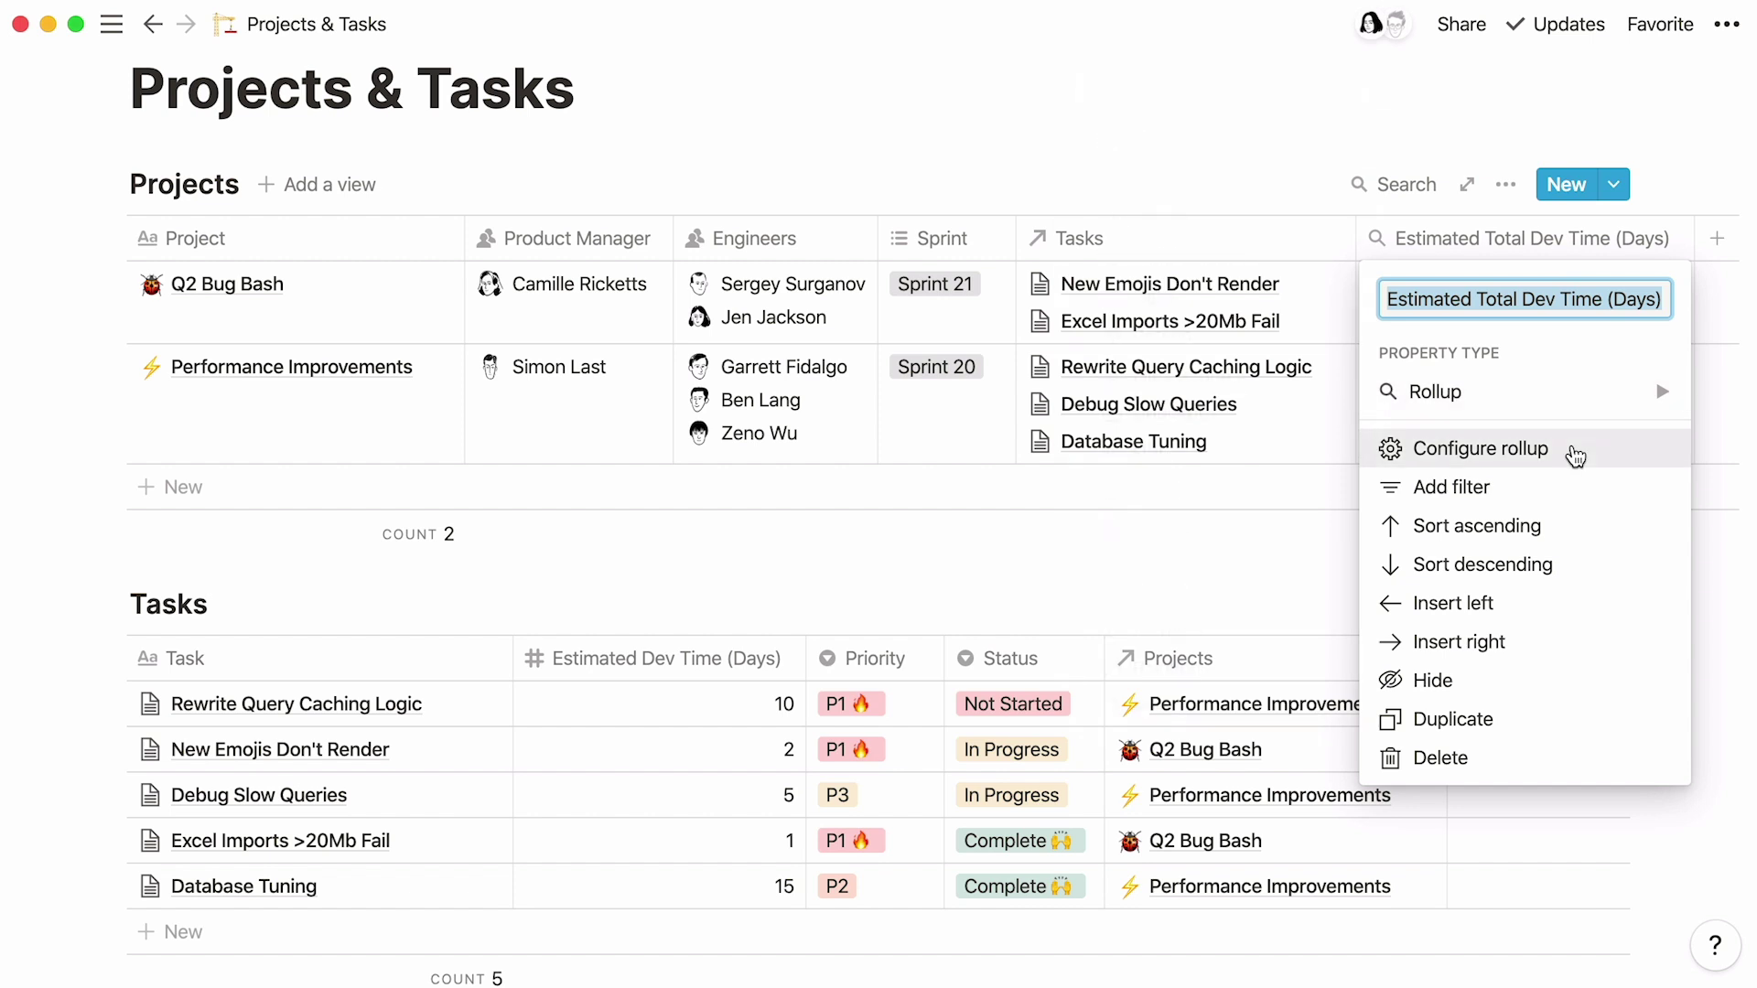
Step: Configure the rollup to Sum Estimated Dev Time (Days) through the Tasks relation
click(1574, 453)
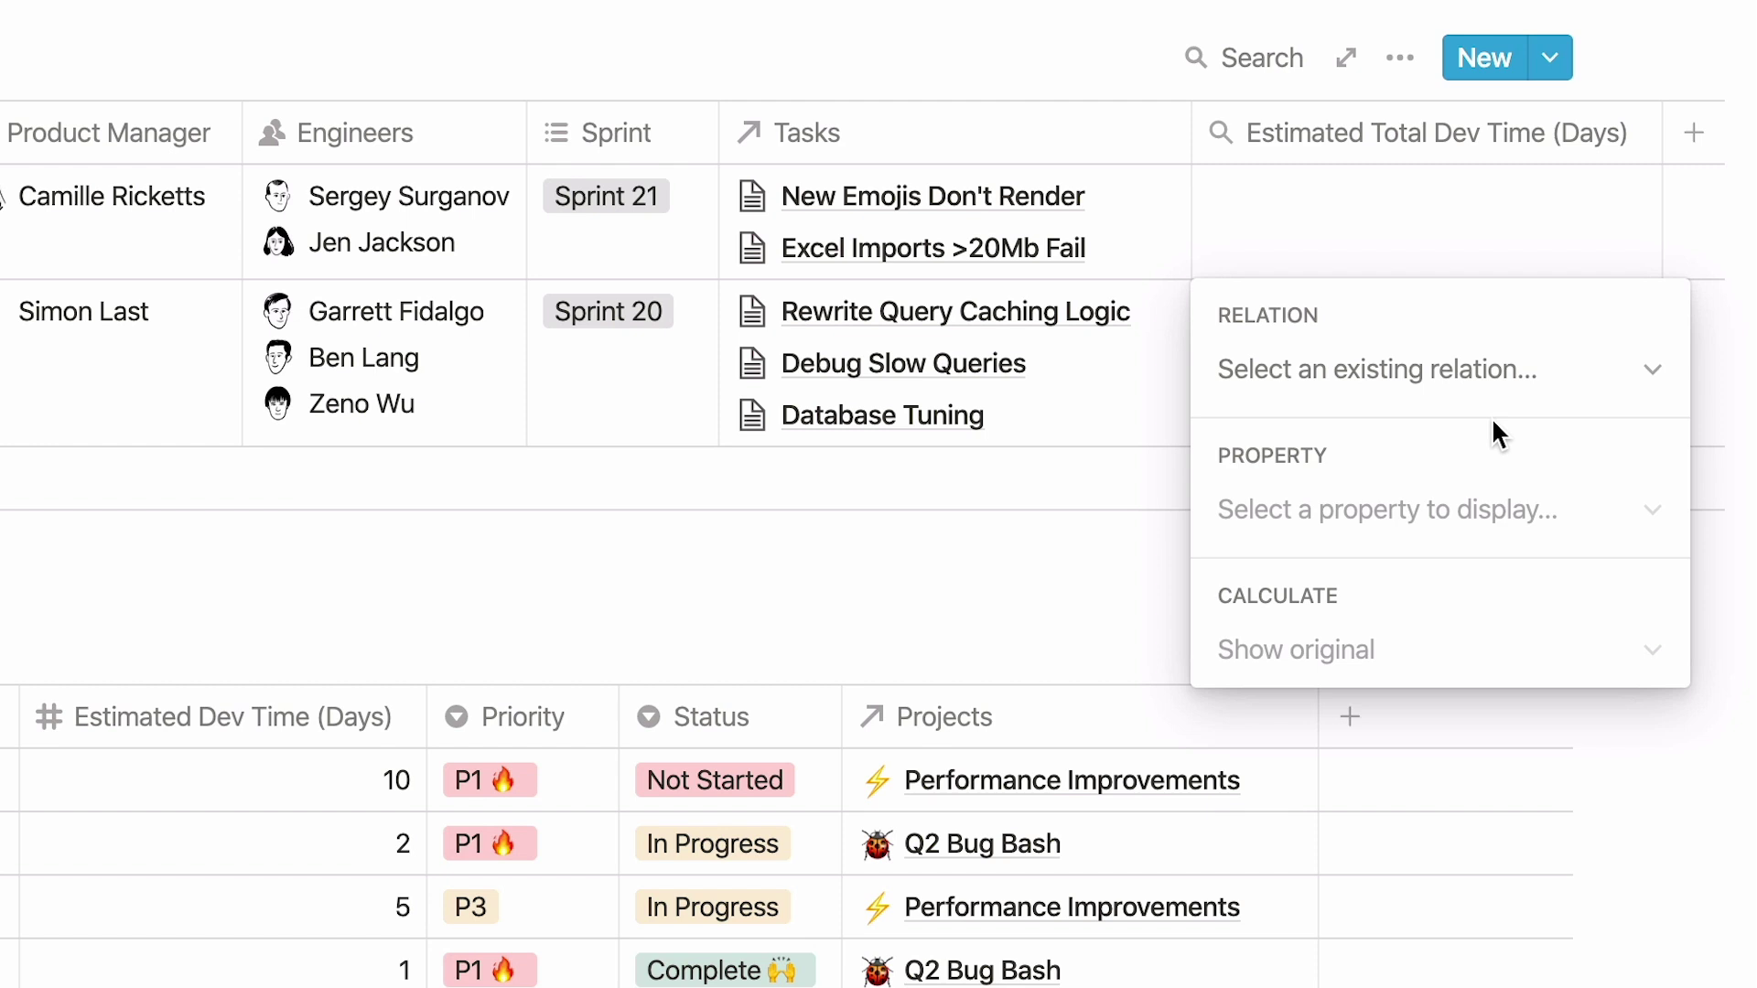
click(1564, 382)
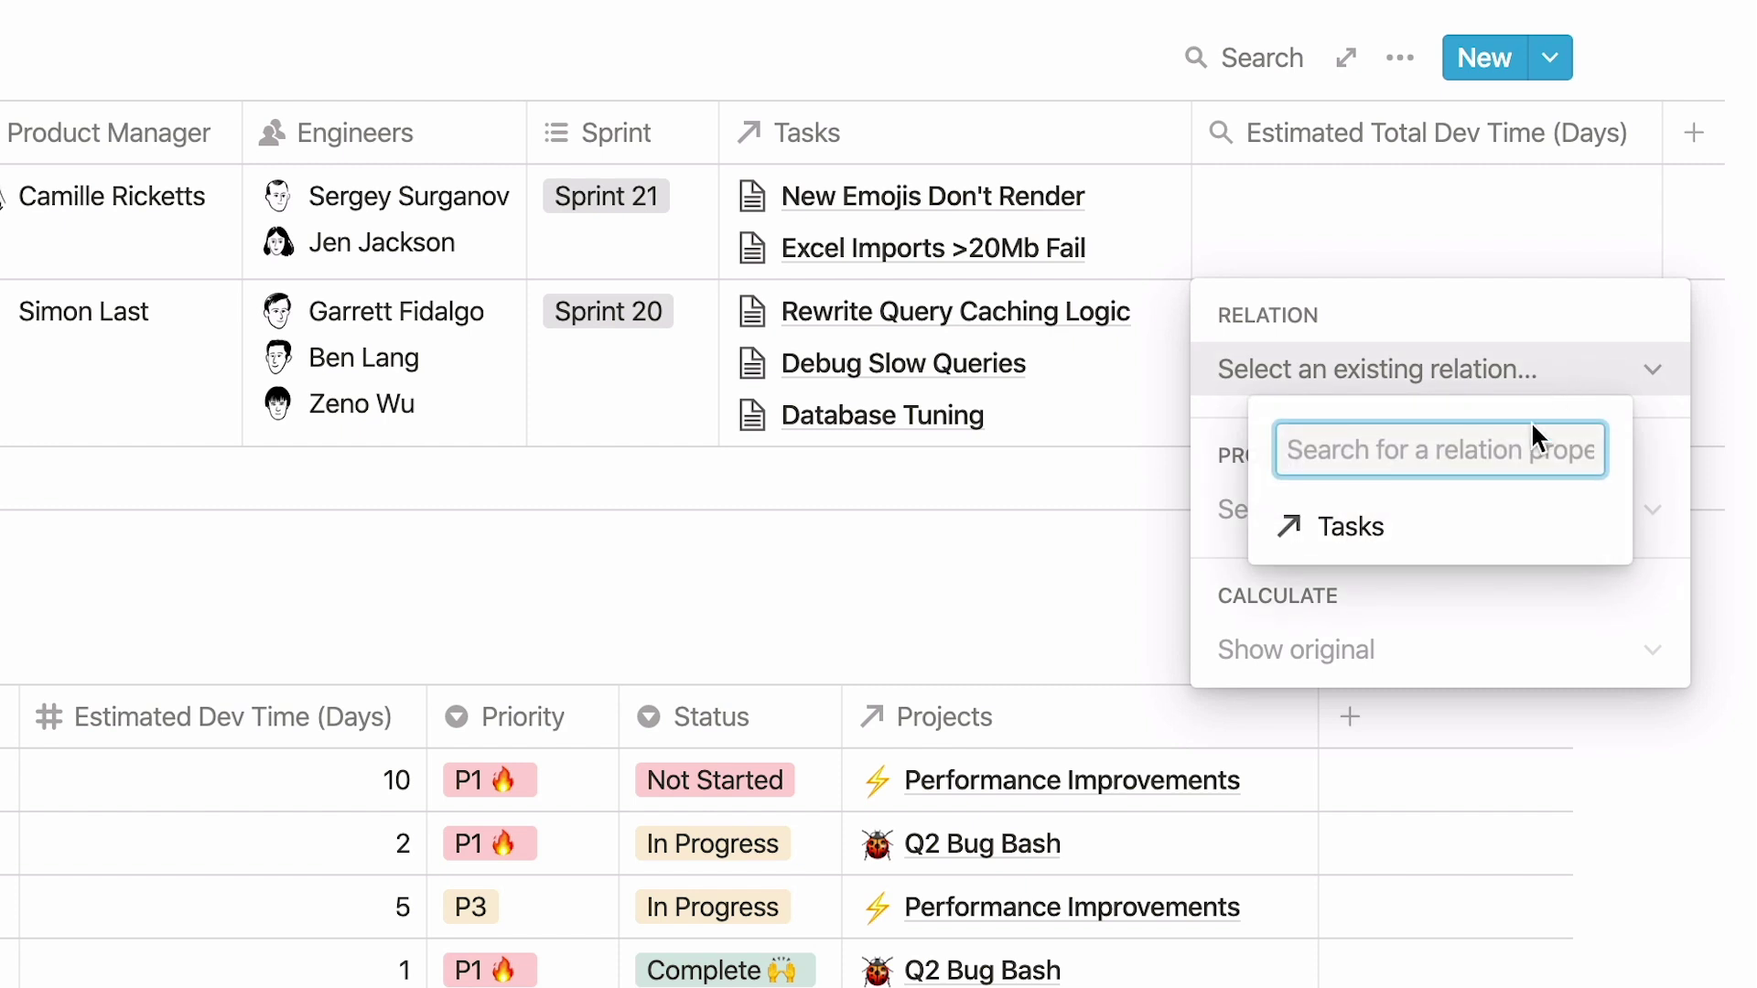
click(1460, 538)
click(1475, 512)
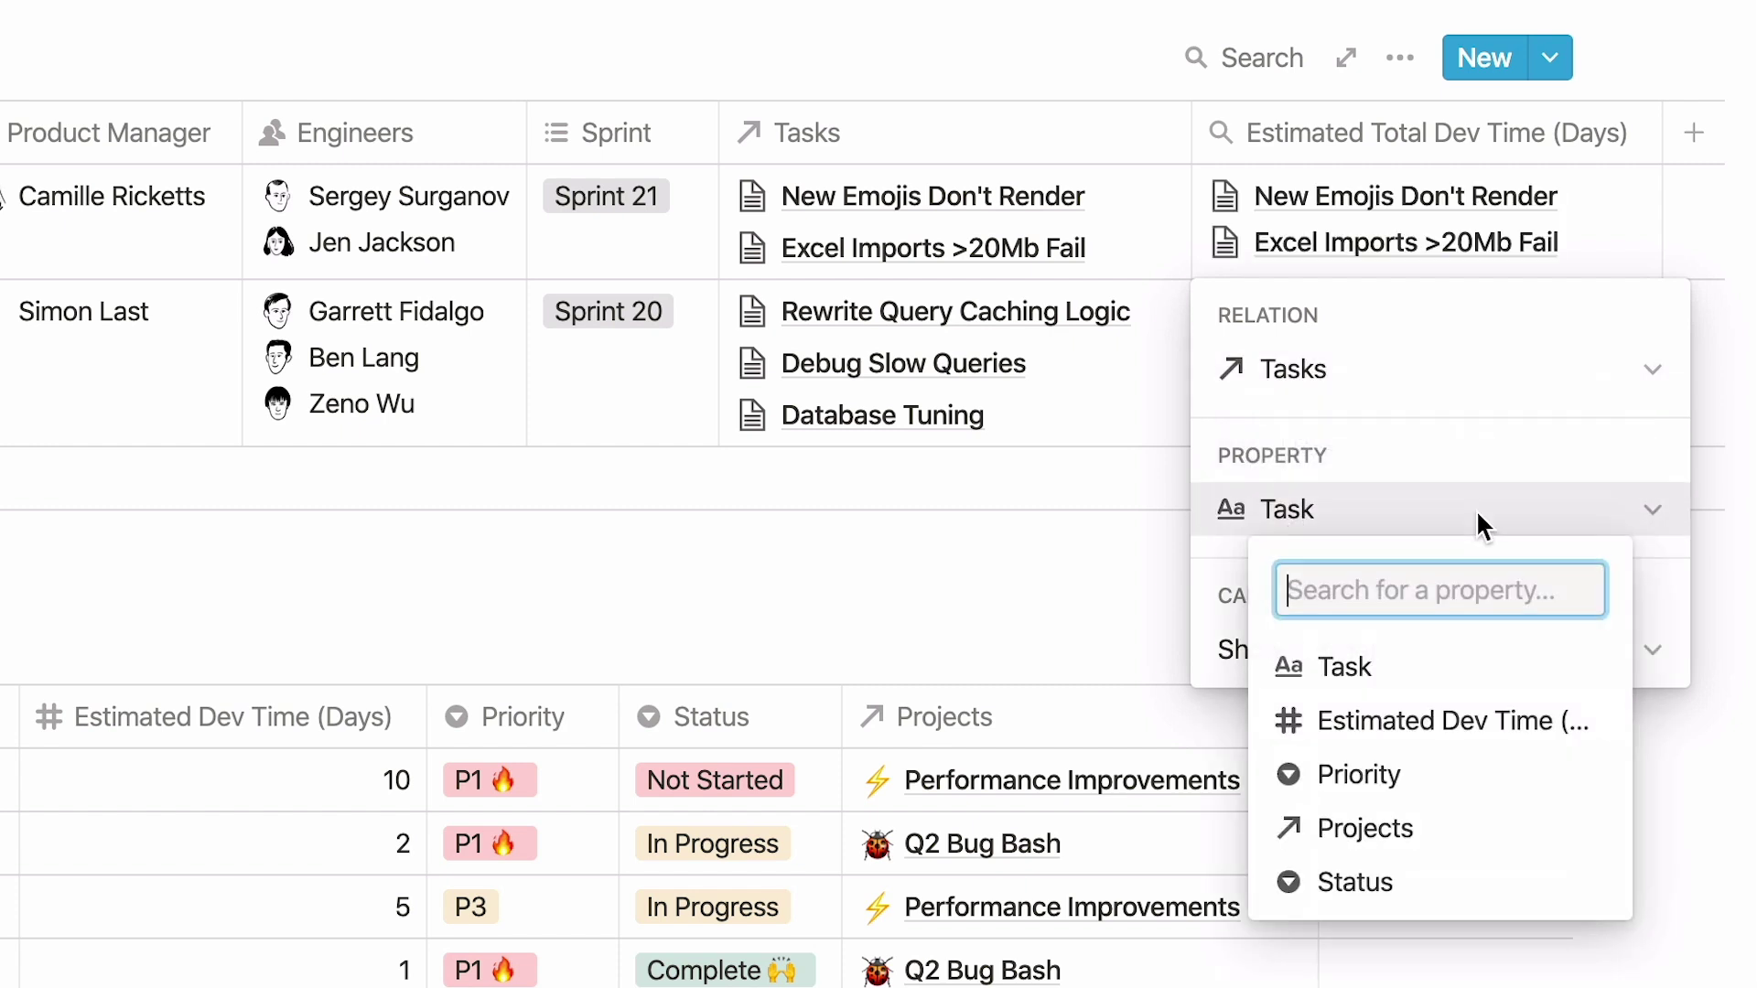
click(1449, 745)
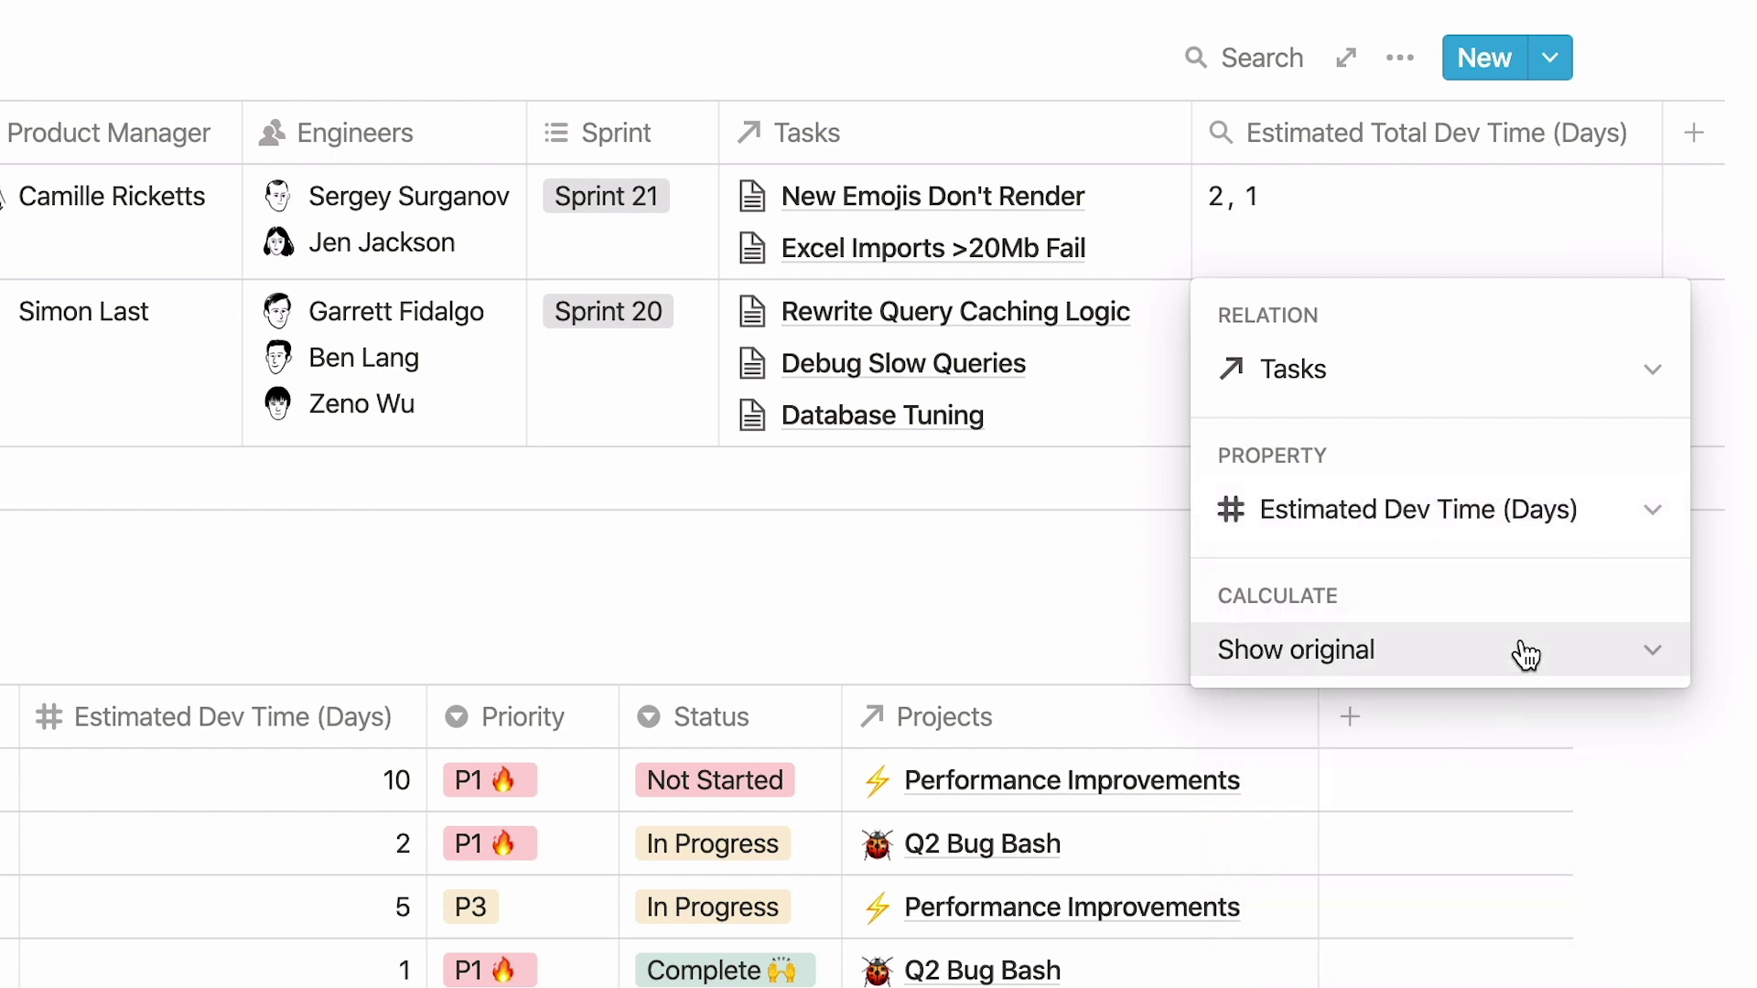
click(1521, 646)
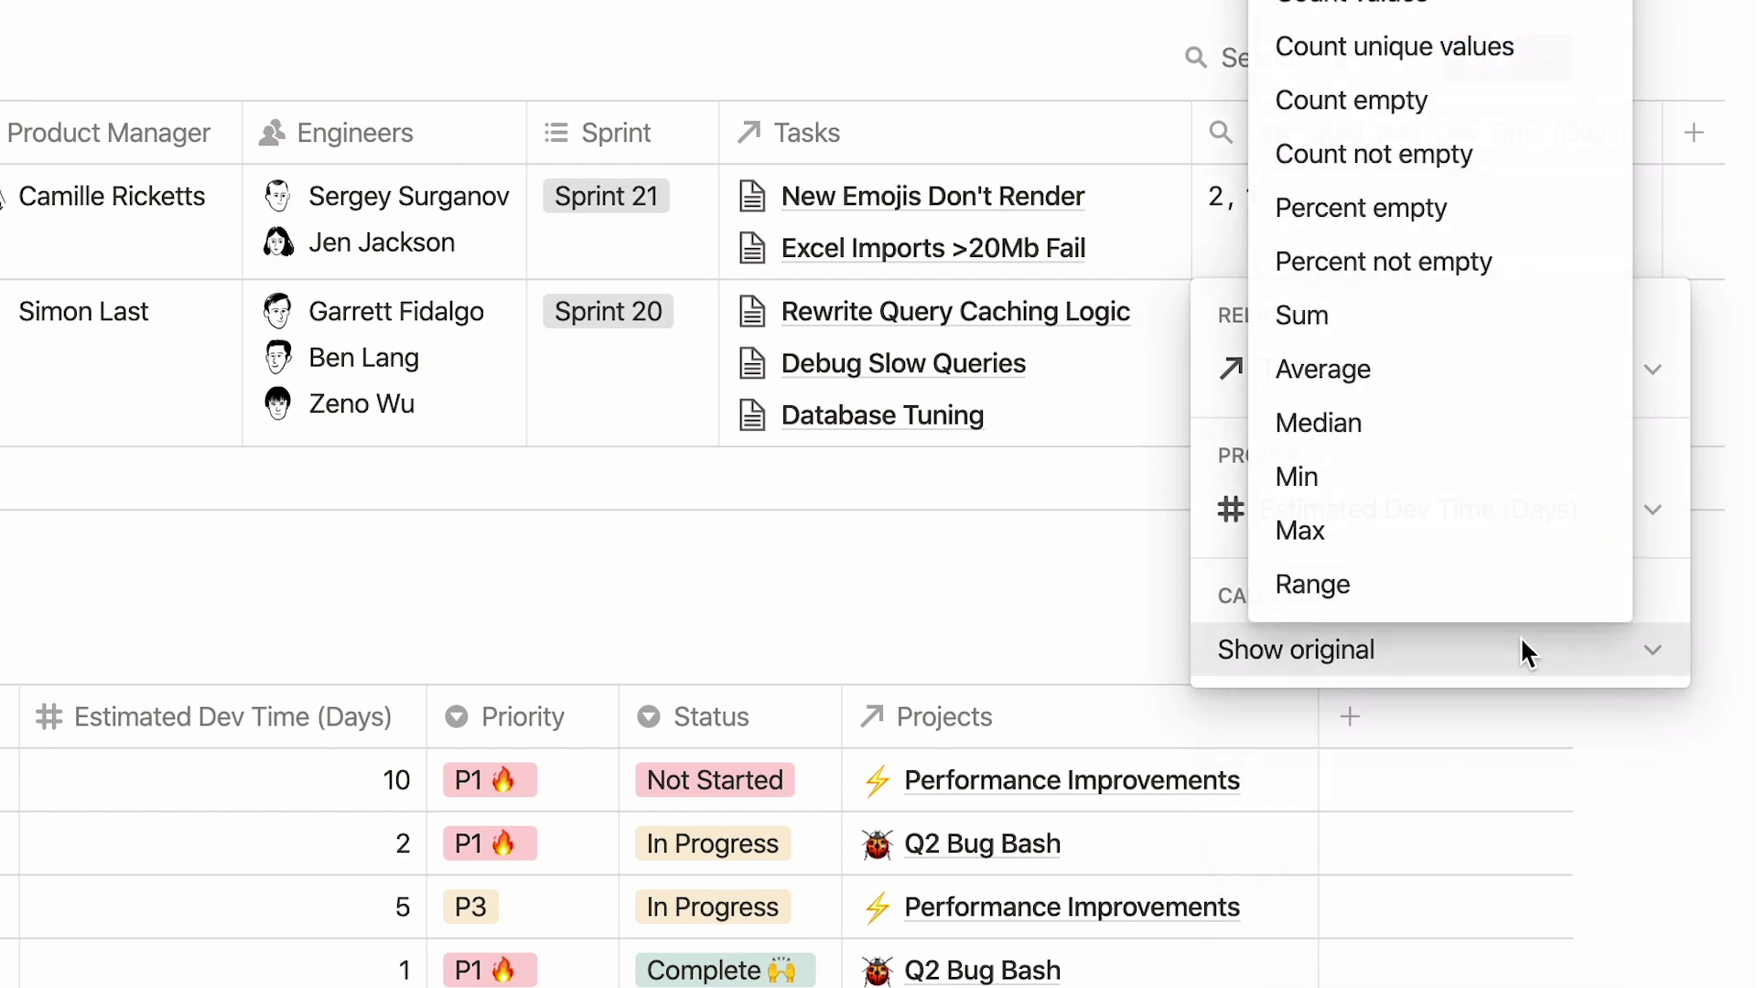
click(1497, 327)
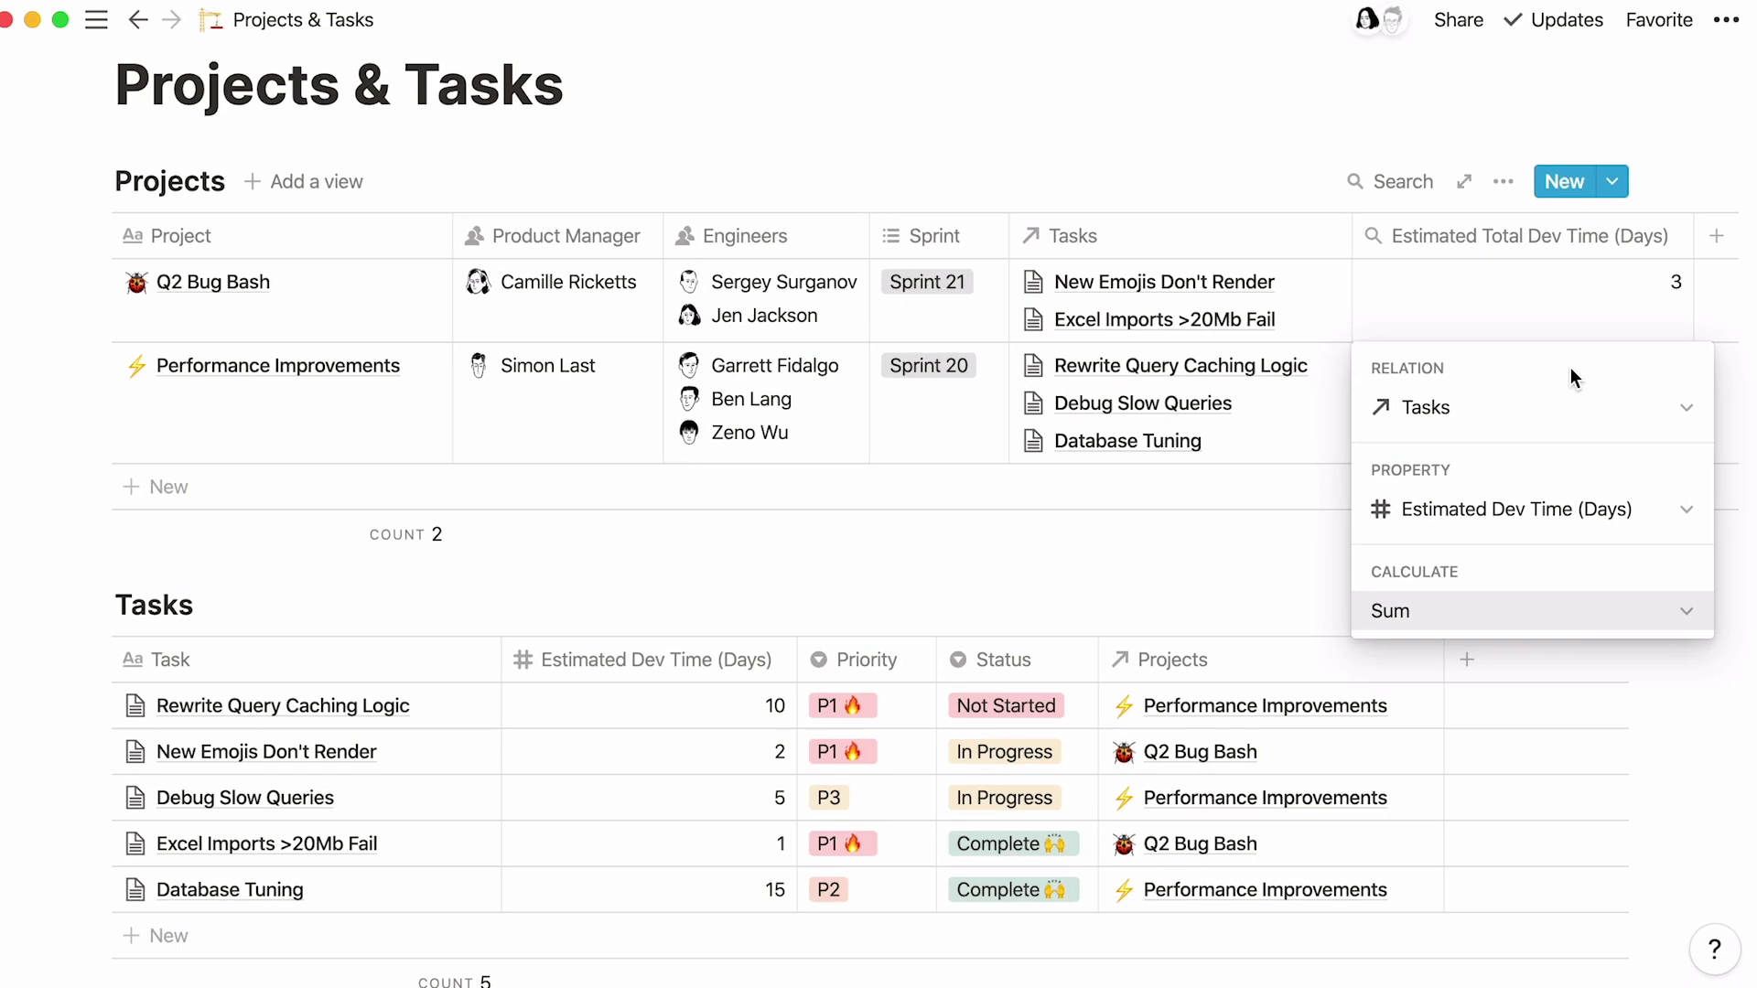
click(1397, 138)
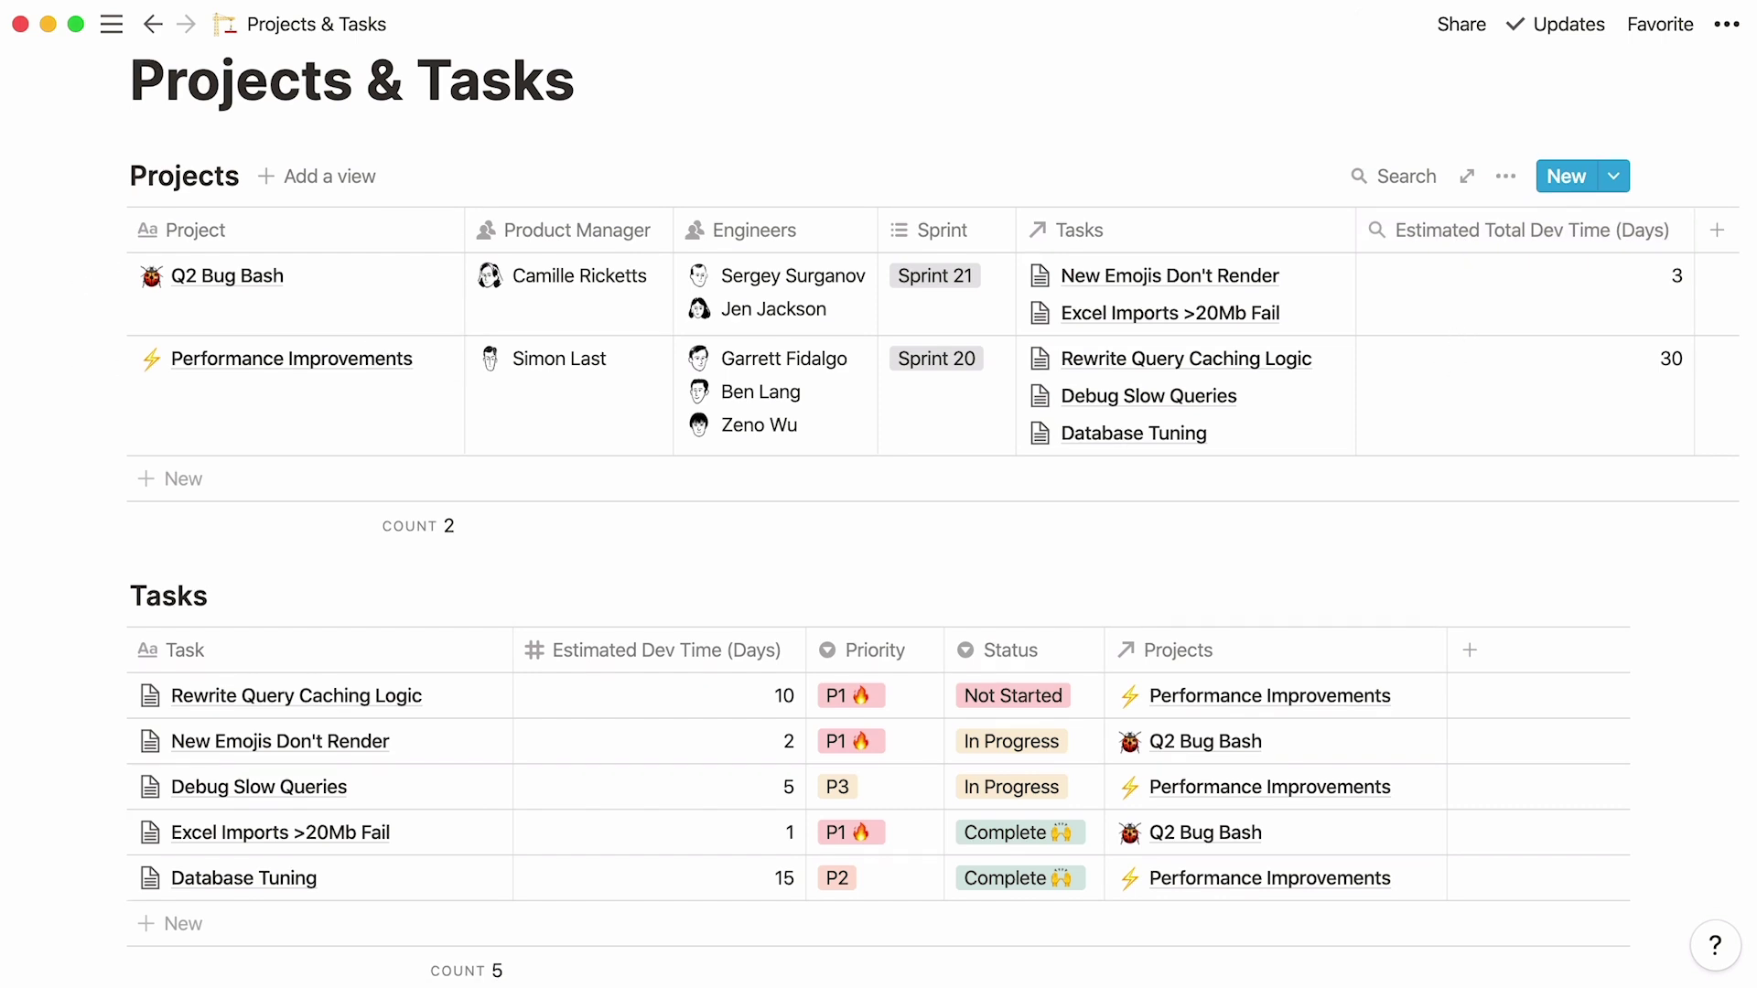
Step: Scroll down the page past the Projects table's summed dev times
scroll(1426, 383, down, 1)
scroll(1281, 562, down, 1)
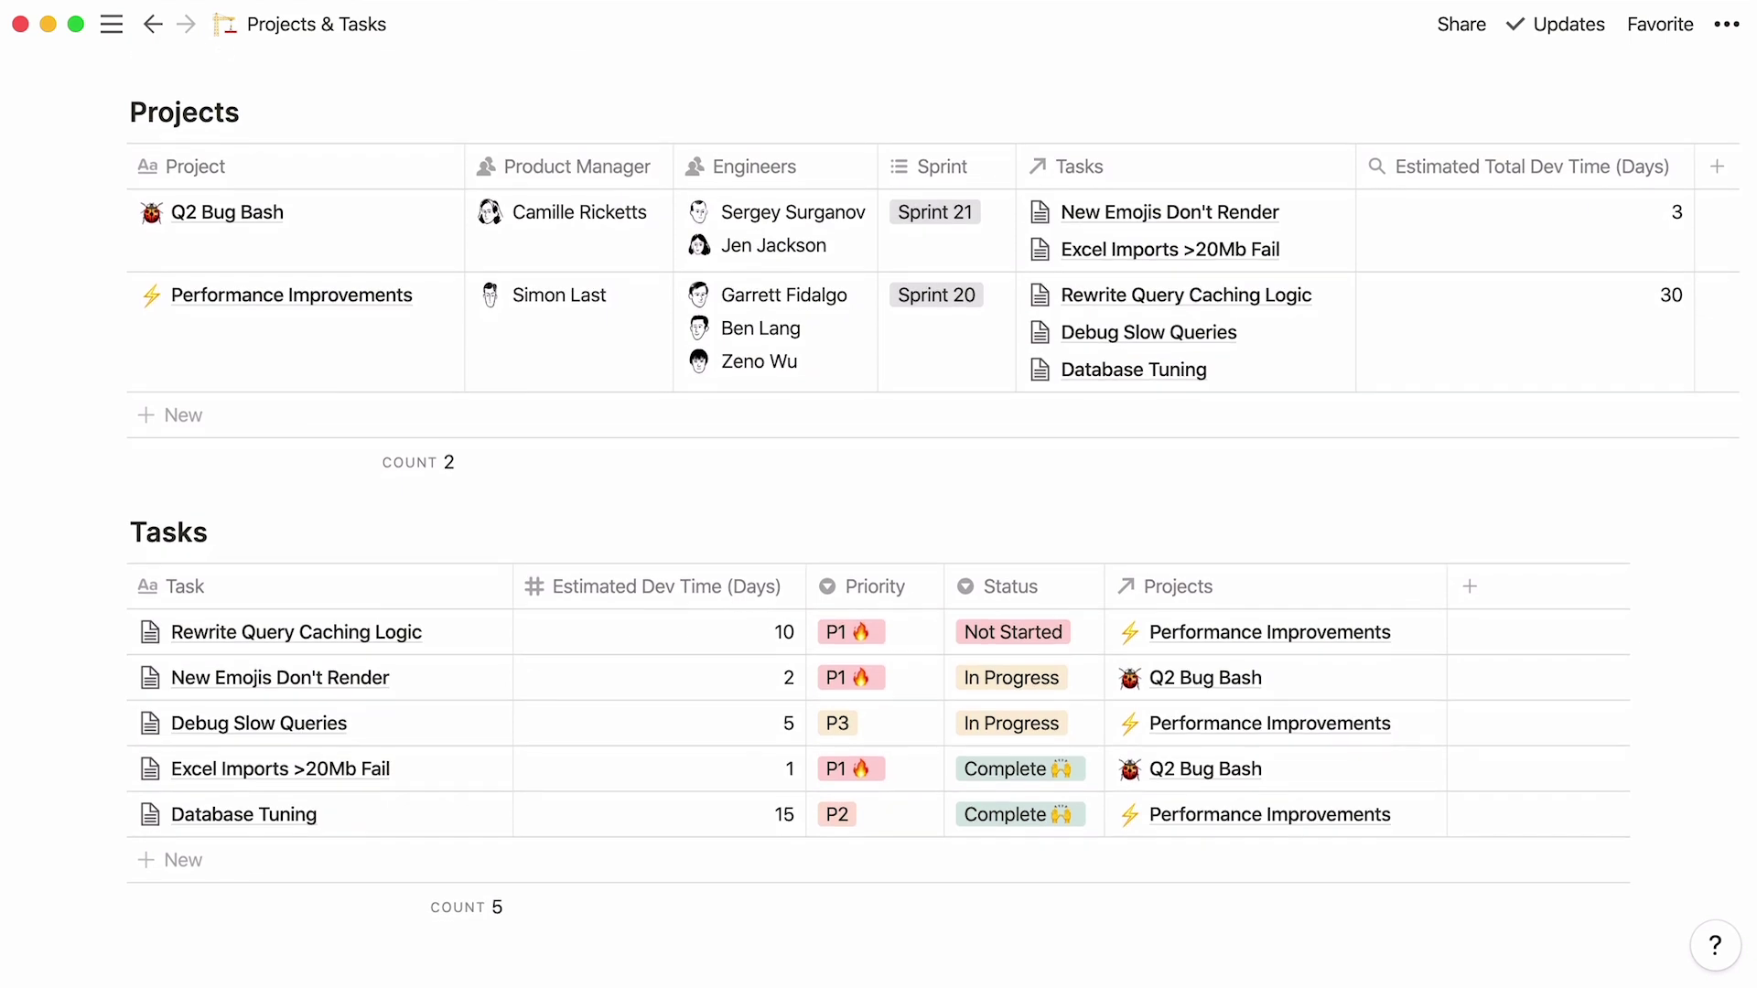